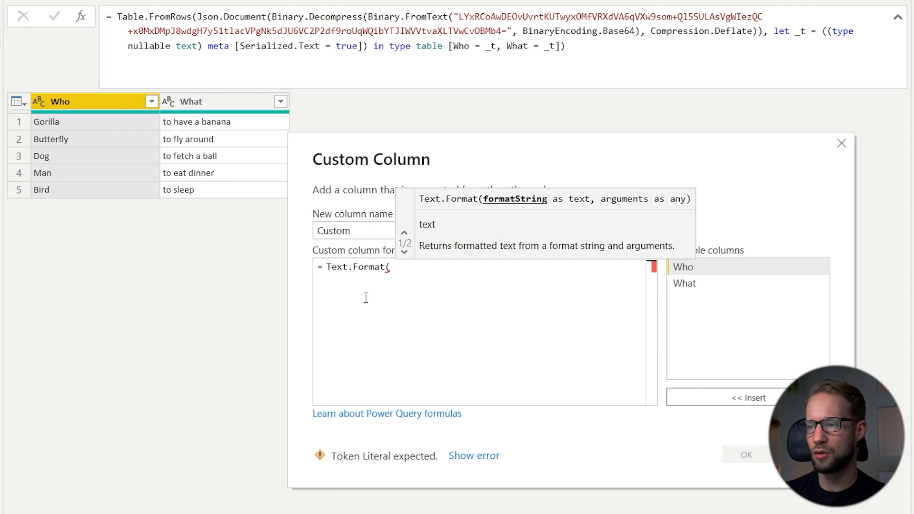
Step: Enter "The #[Subject] wants #[Desire]." as the format string of Text.Format in the custom column formula
text(")
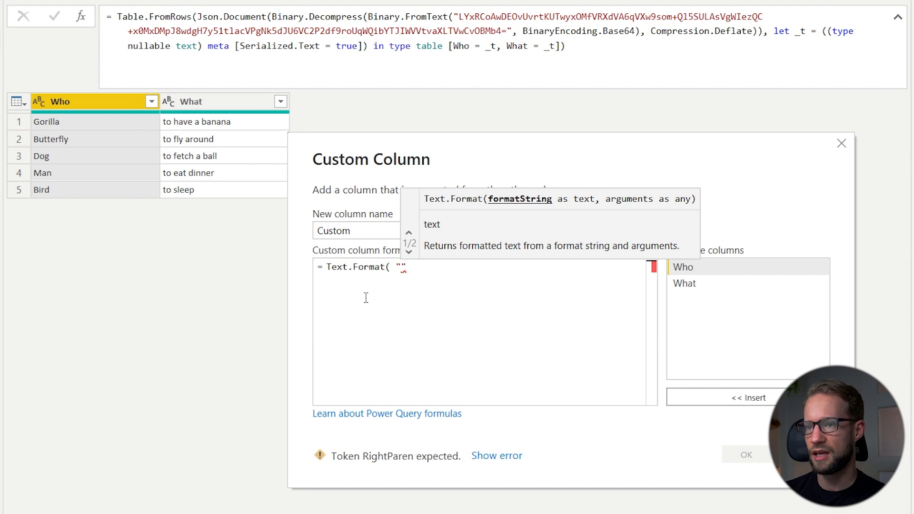
text(The)
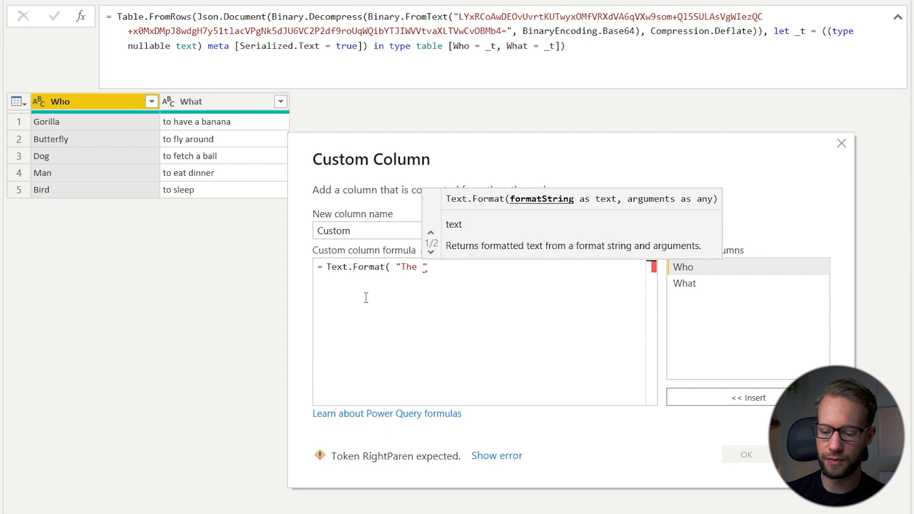
text(#[)
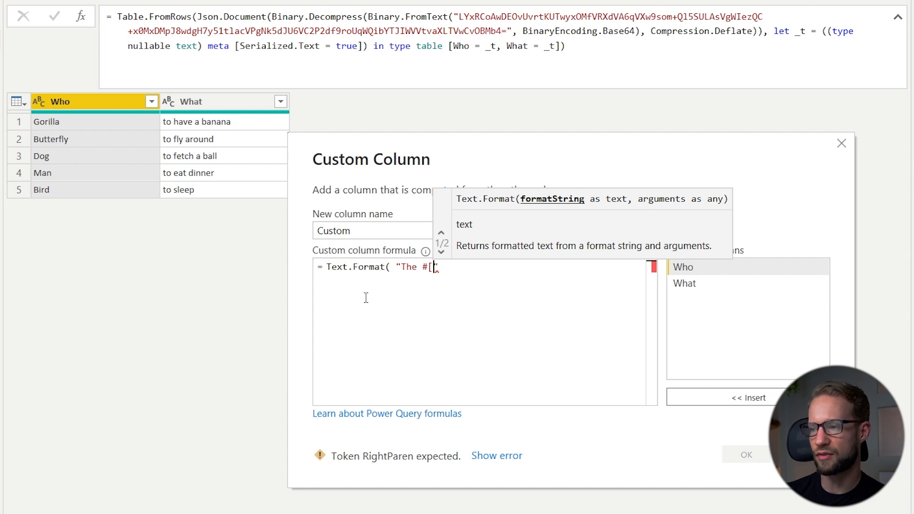
text(Subject])
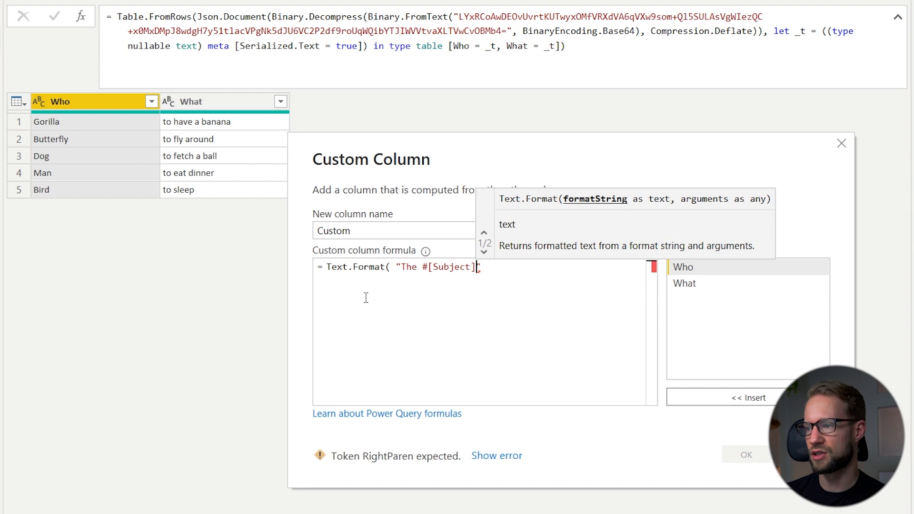
text(wants)
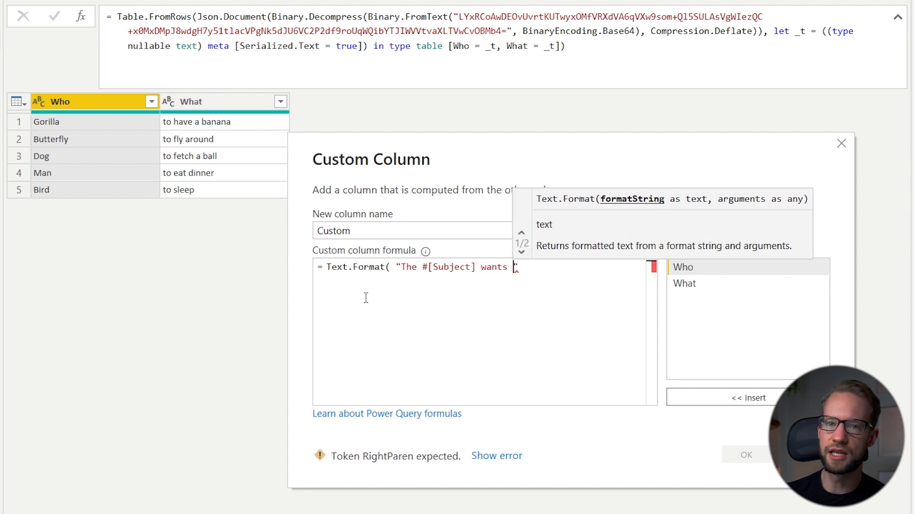
text( #)
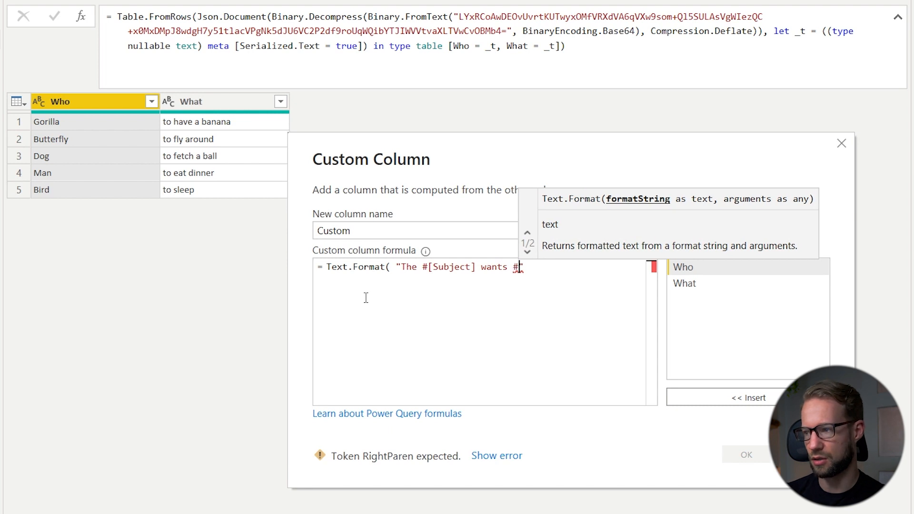
text([)
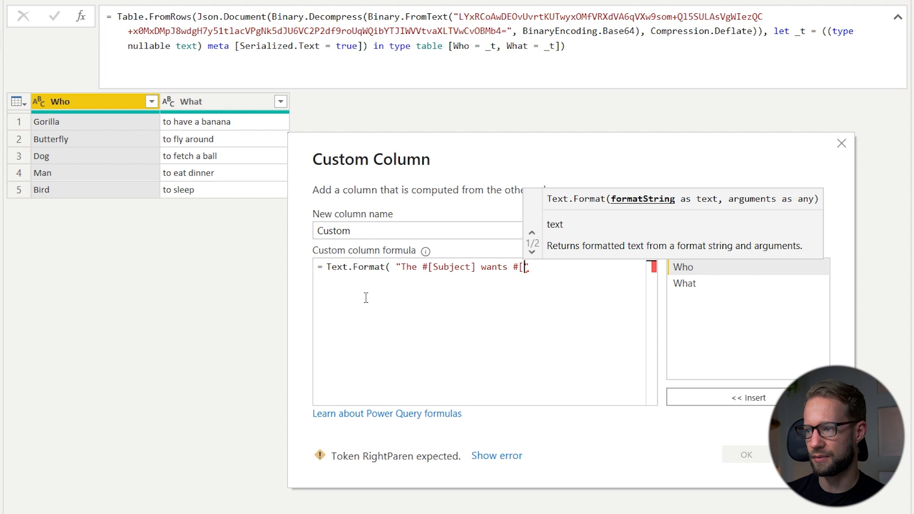
text(Desire)
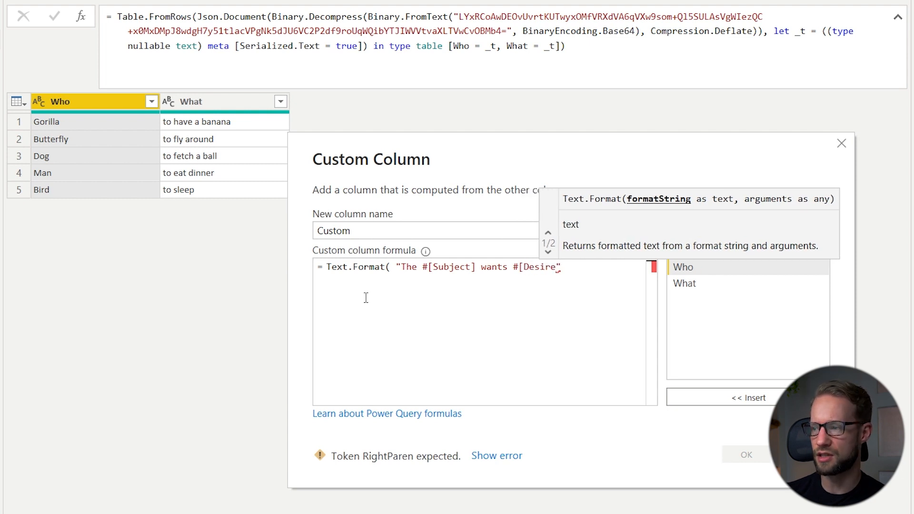
text(])
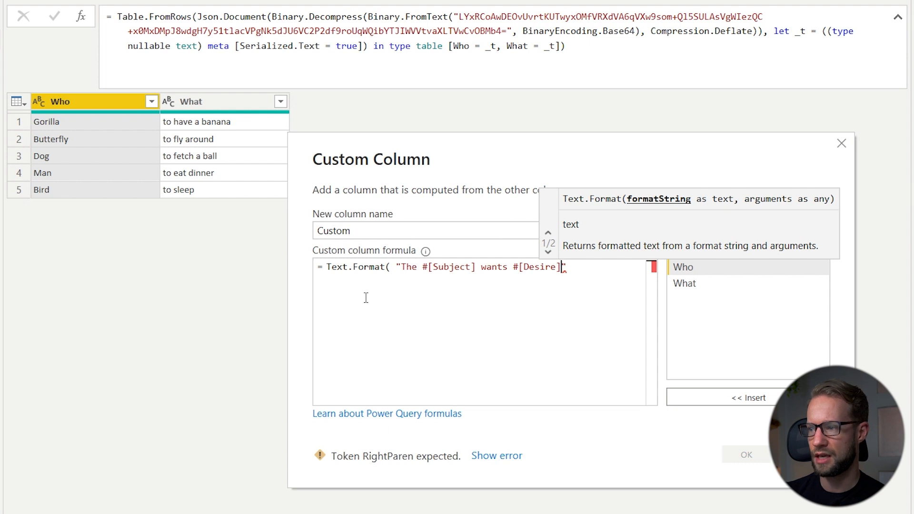
text(.)
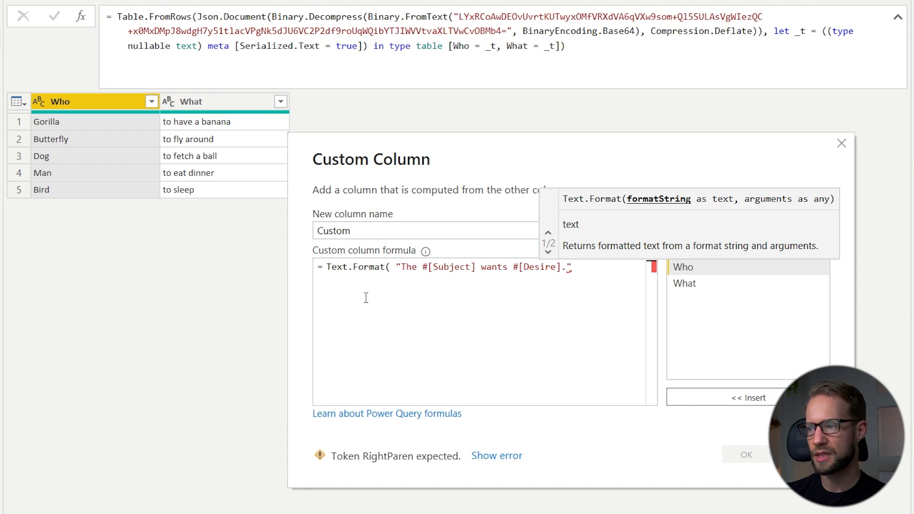
text(,)
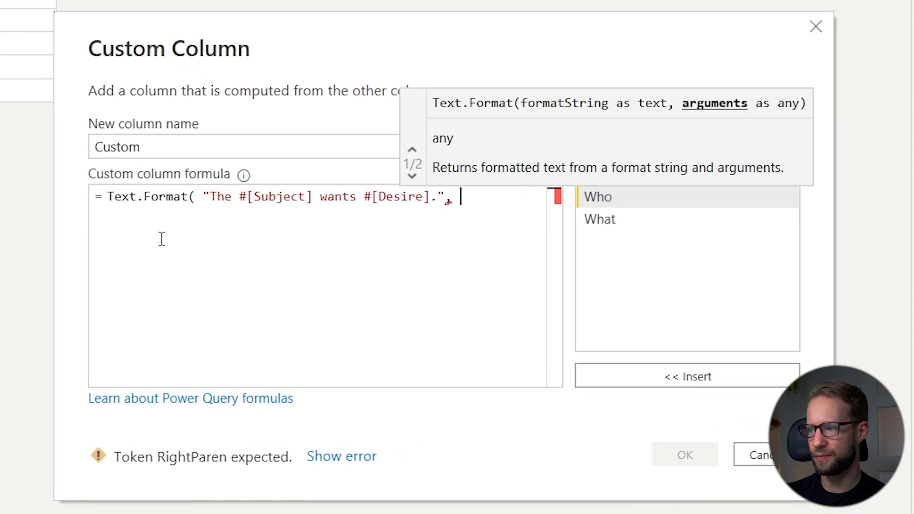
Step: Complete the Text.Format formula on a new line with the record argument [Subject = [Who], Desire = [What] ] and close the function
key(Return)
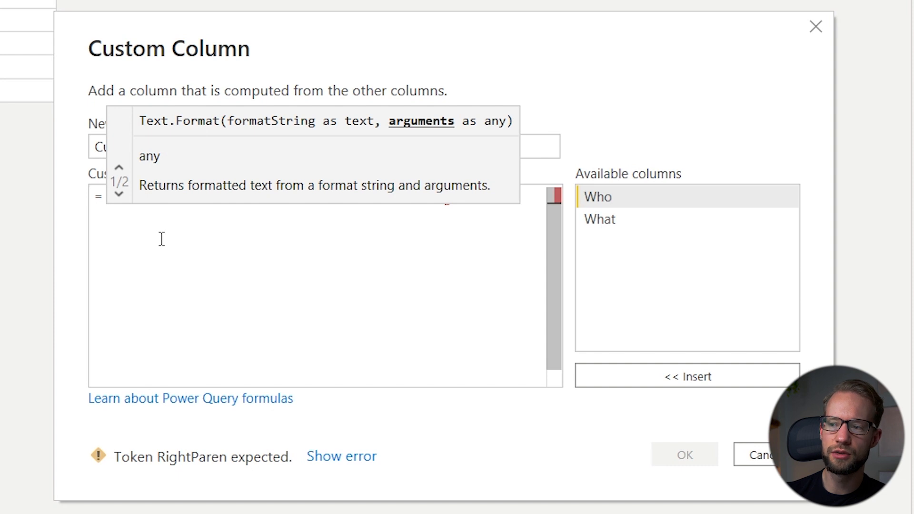
key(Escape)
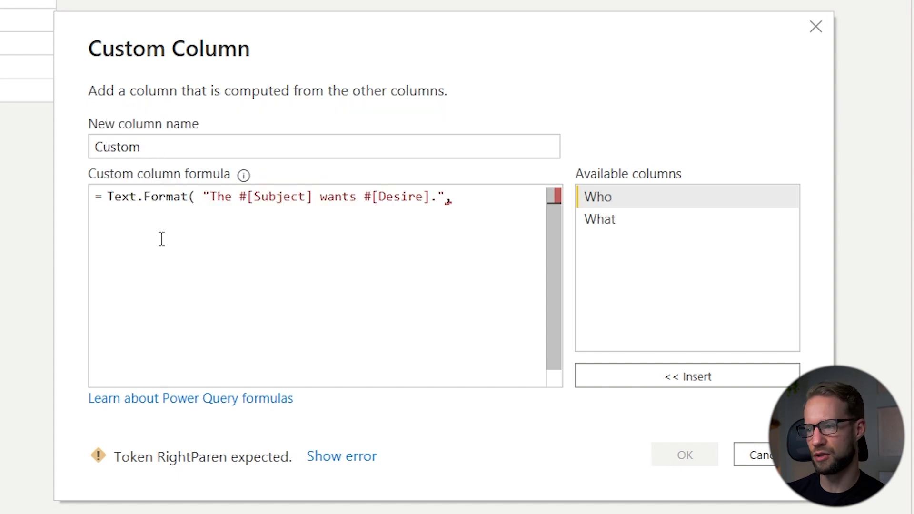
text([)
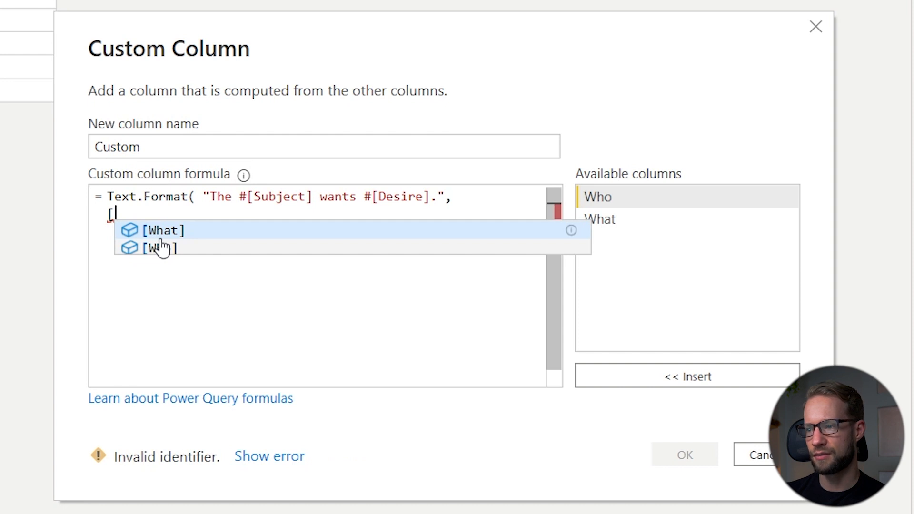
key(Escape)
text(Subject = )
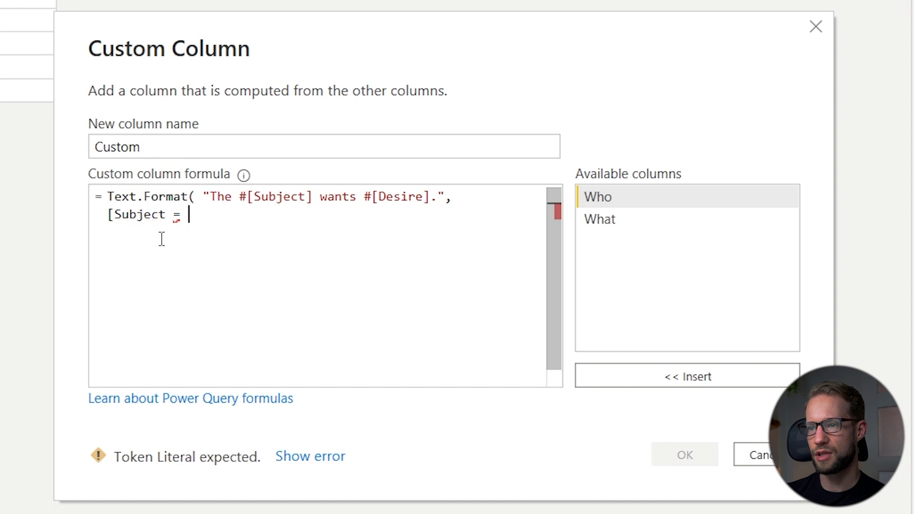
text([)
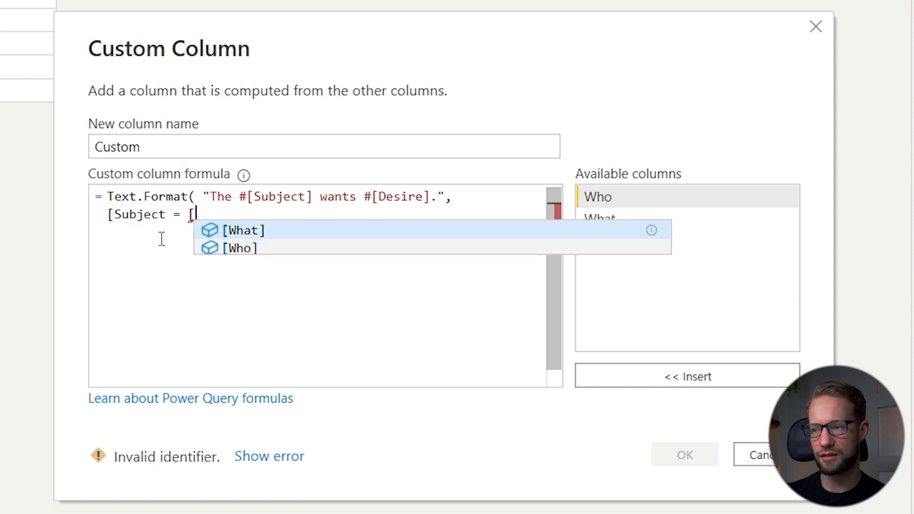
text(Who])
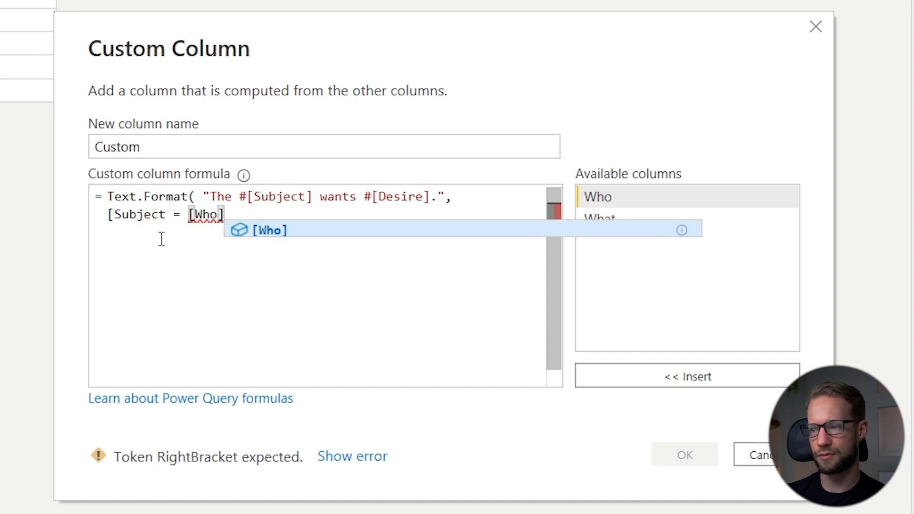
text(, )
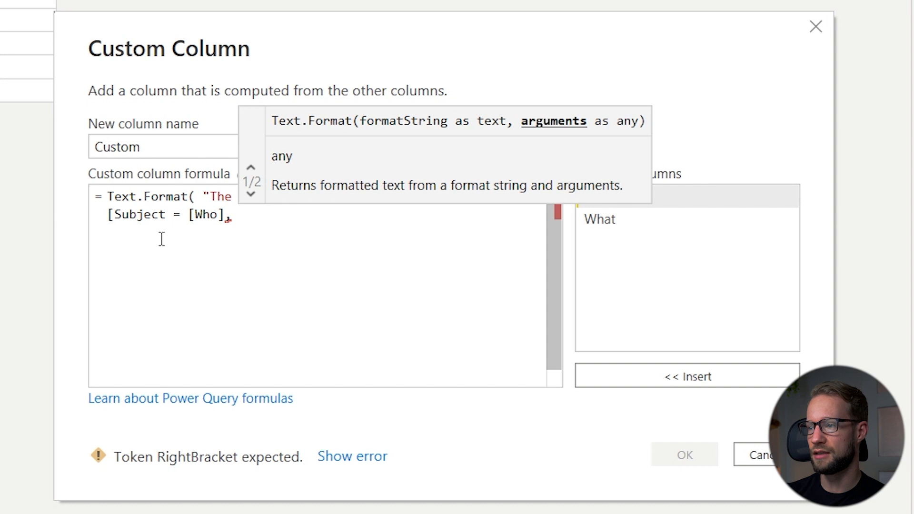
text(Desire = [What])
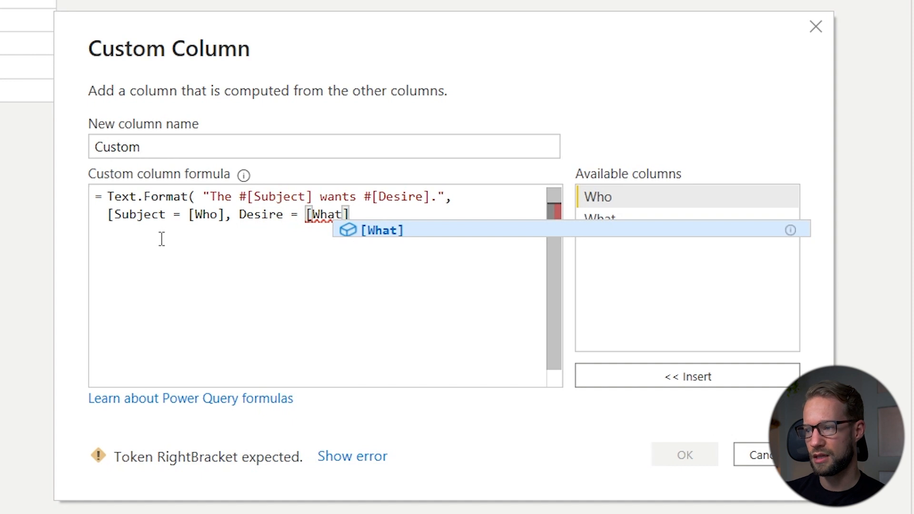
text( ])
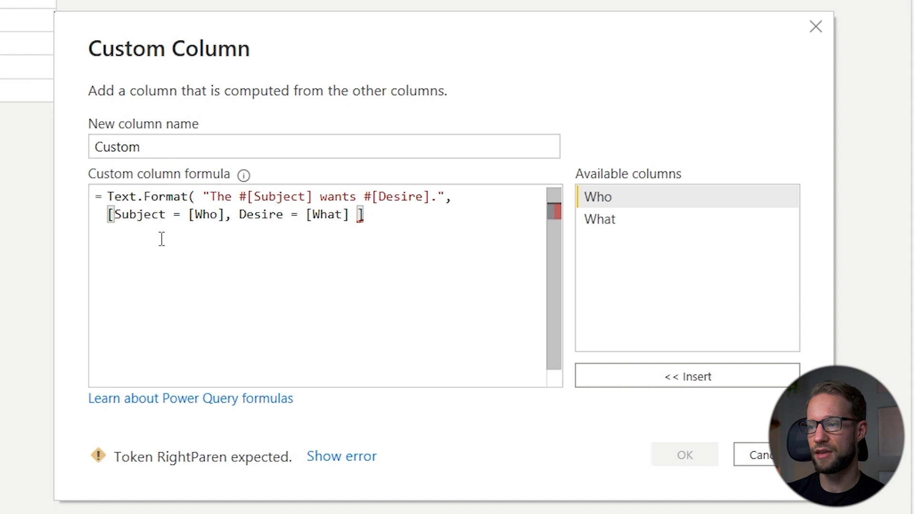
text())
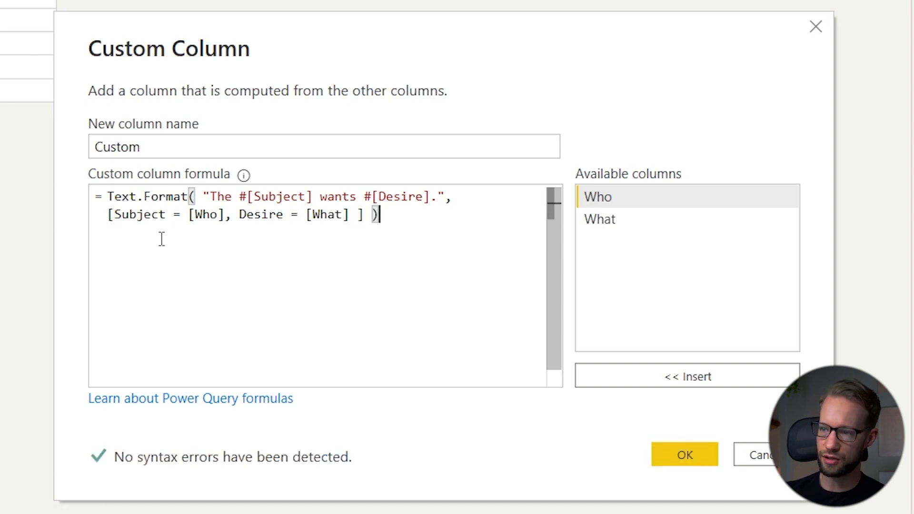
Step: Name the custom column Record and add it to the table
double_click(179, 148)
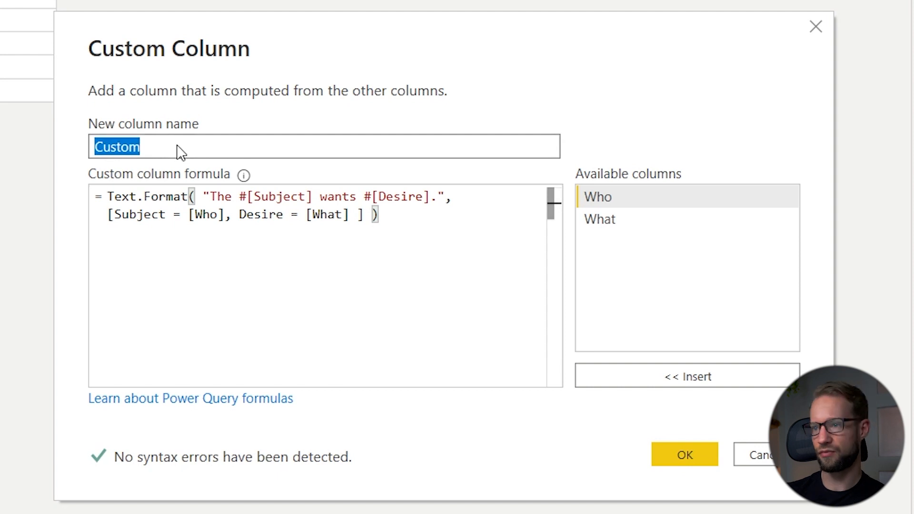
text(Record)
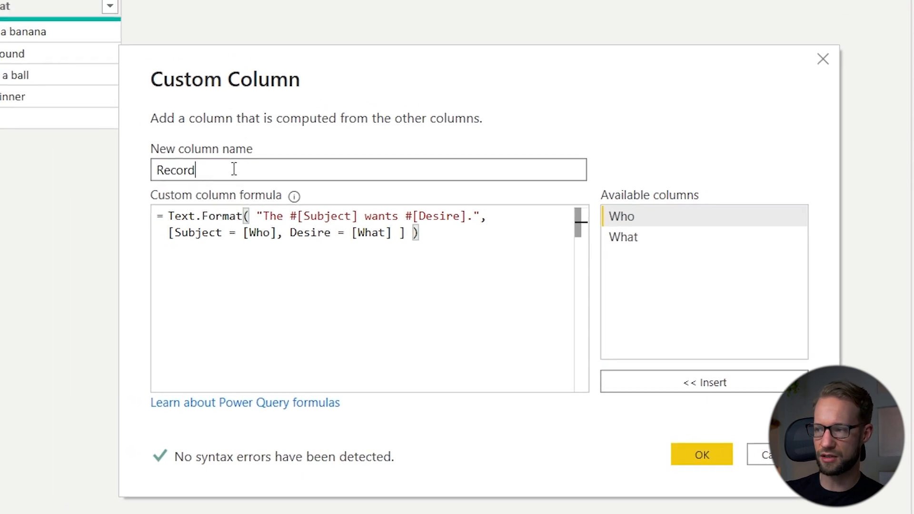
click(702, 455)
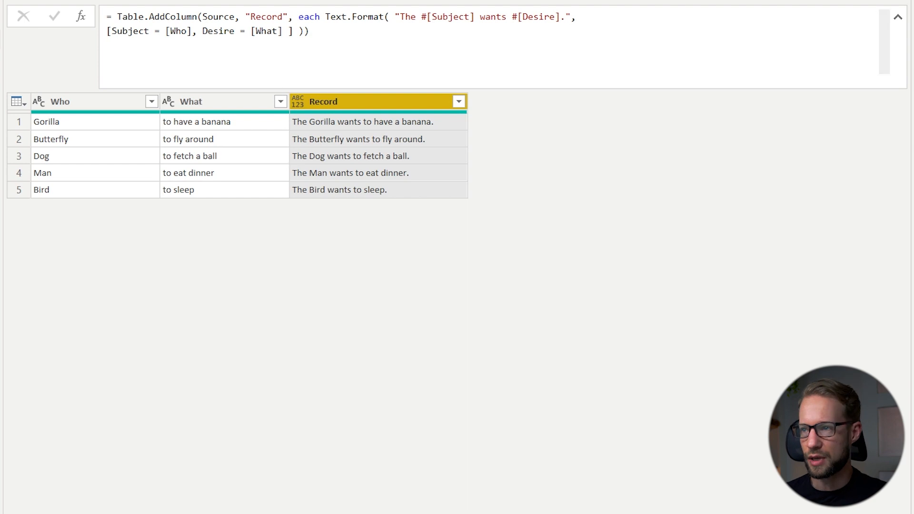
Step: Reformat the column formula, putting "each Text.Format" on its own line and indenting the record argument beneath the format string
click(300, 18)
key(shift+Return)
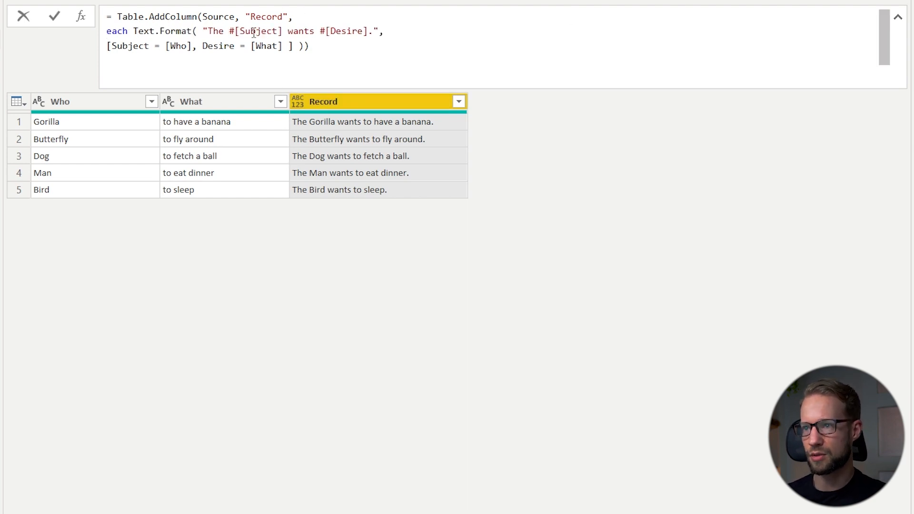
click(108, 45)
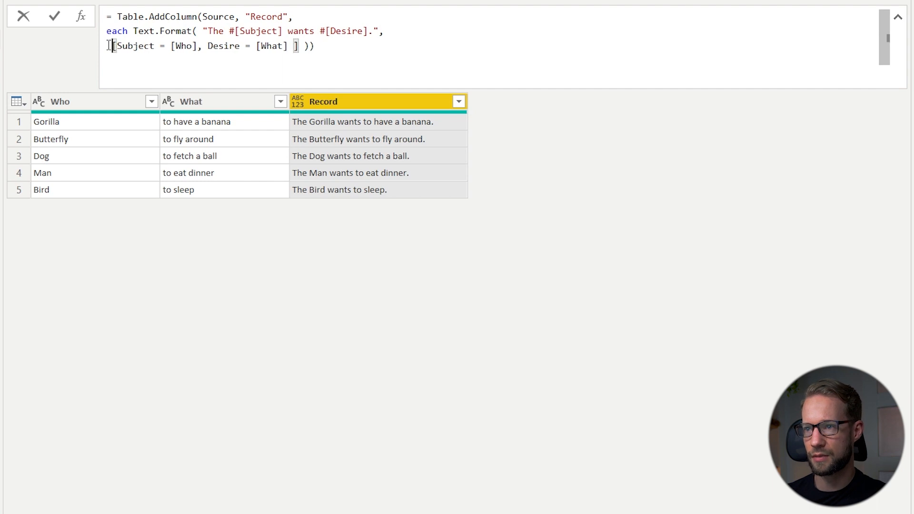
key(Return)
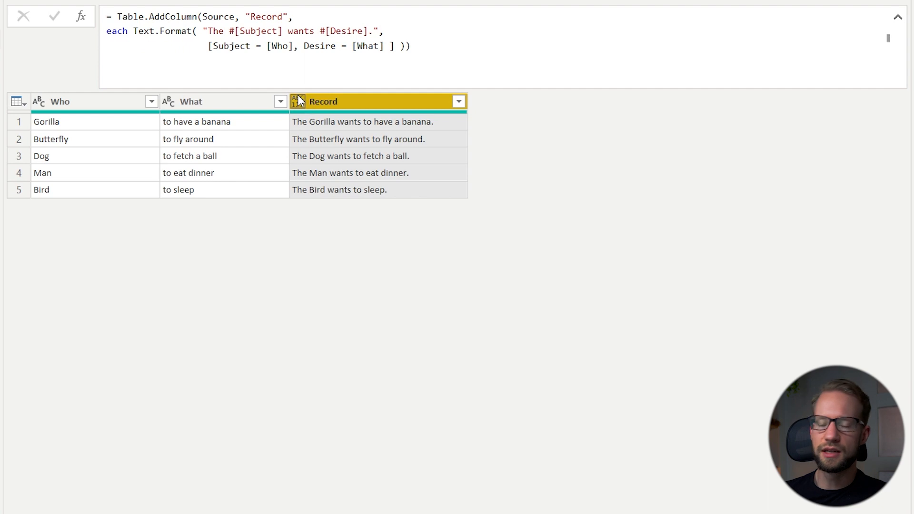
Step: Copy the entire Table.AddColumn formula of the Record column
click(394, 29)
click(399, 73)
key(ctrl+a)
key(ctrl+c)
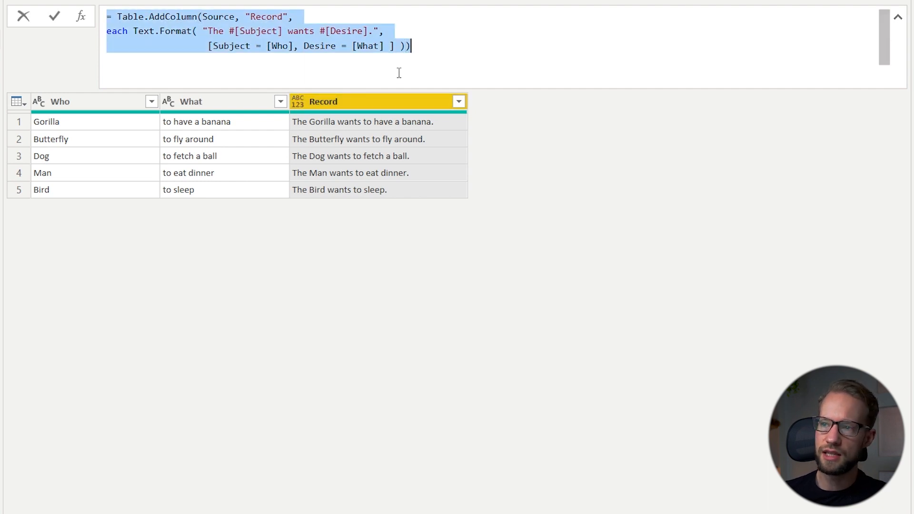
click(531, 305)
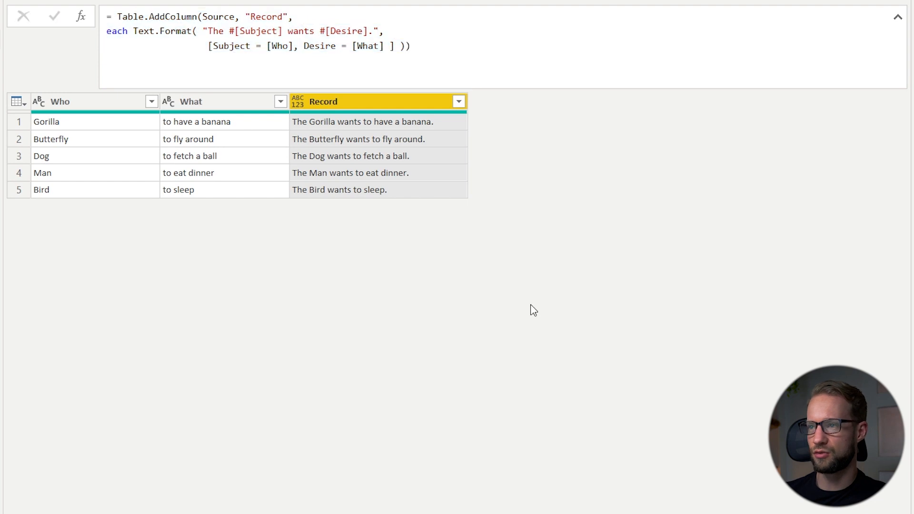
Step: Rename the Added Custom step as RecordExample
right_click(811, 212)
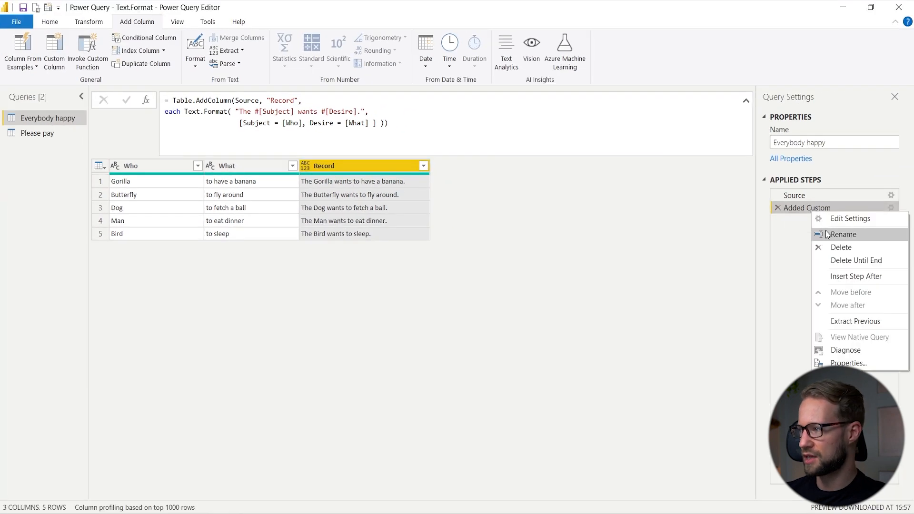
click(827, 233)
text(R)
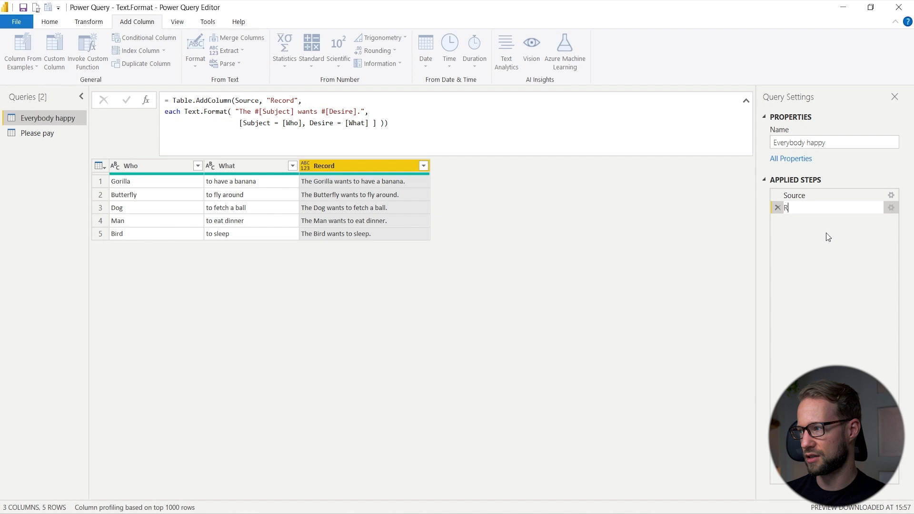
text(ecordExample)
key(Return)
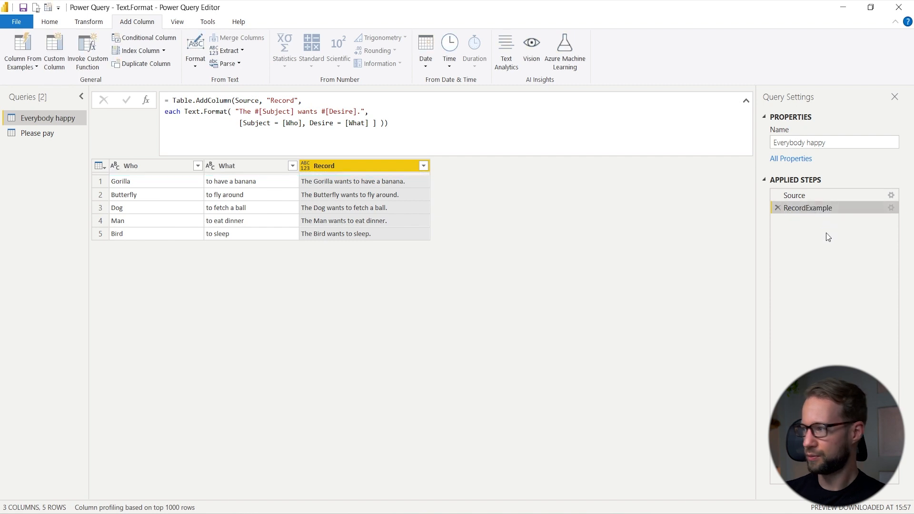
Step: Insert a new step after RecordExample and replace its formula with the copied Table.AddColumn code
click(144, 102)
click(203, 129)
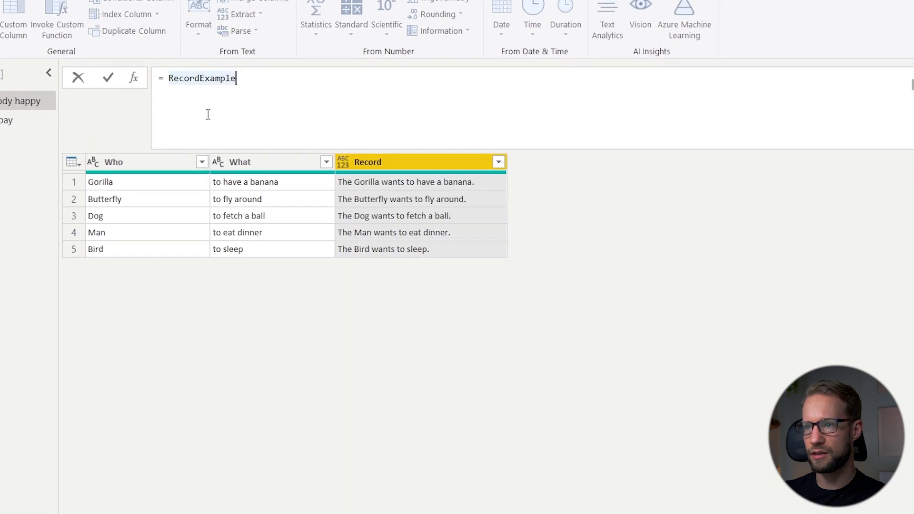
key(ctrl+a)
key(ctrl+v)
Step: Change the table argument of the pasted Table.AddColumn formula from Source to RecordExample
click(336, 25)
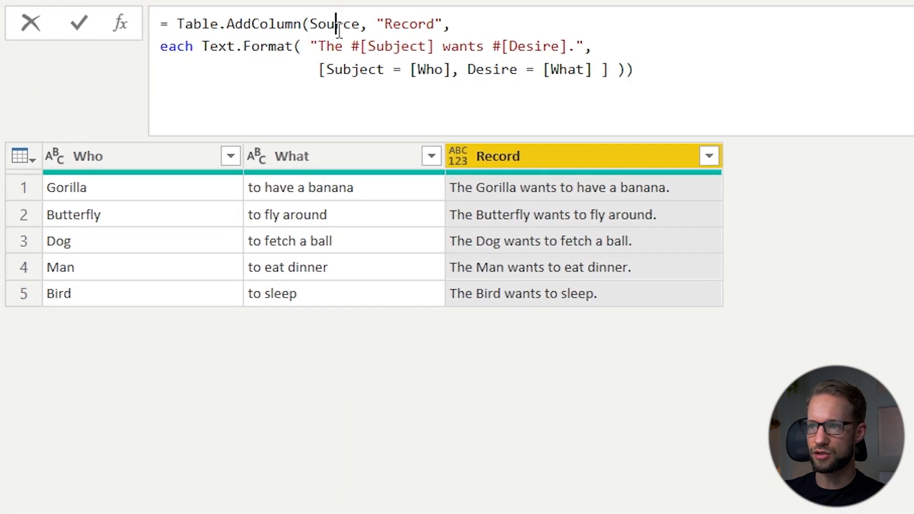
double_click(339, 28)
text(RecordExa)
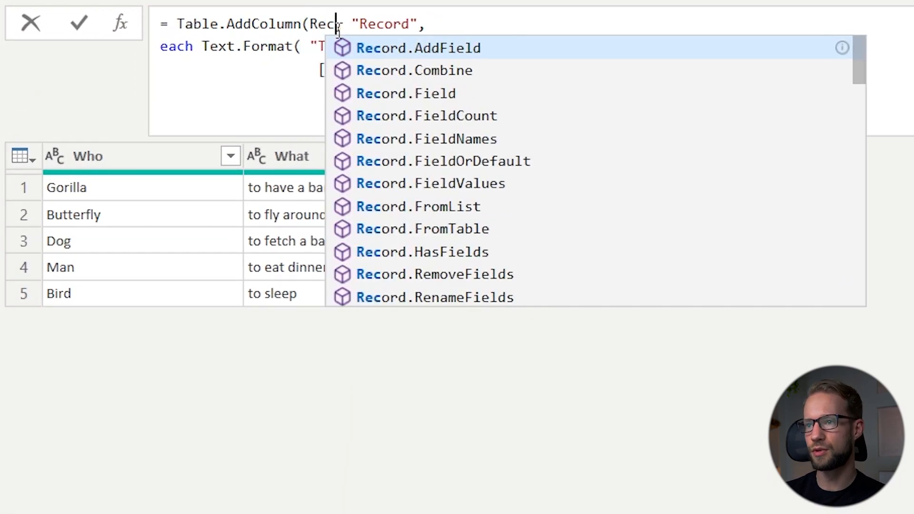
text(mple,)
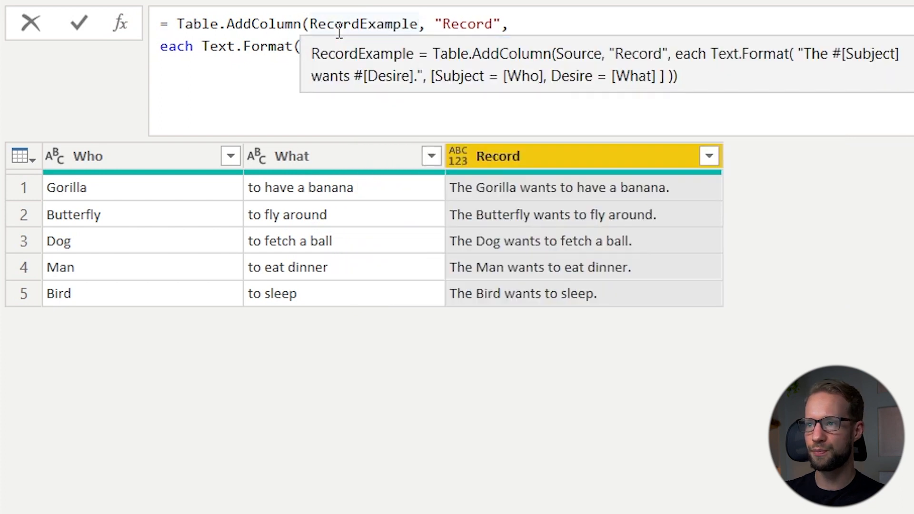
click(571, 19)
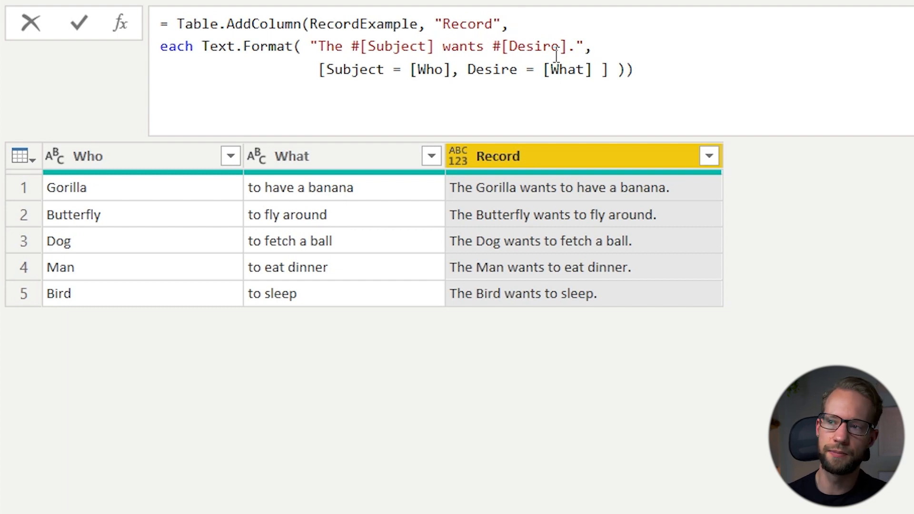
Step: Replace the #[Subject] placeholder in the format string with the list placeholder #{0}
click(434, 48)
key(BackSpace)
key(BackSpace)
key(BackSpace)
key(BackSpace)
key(BackSpace)
key(BackSpace)
key(BackSpace)
key(BackSpace)
key(BackSpace)
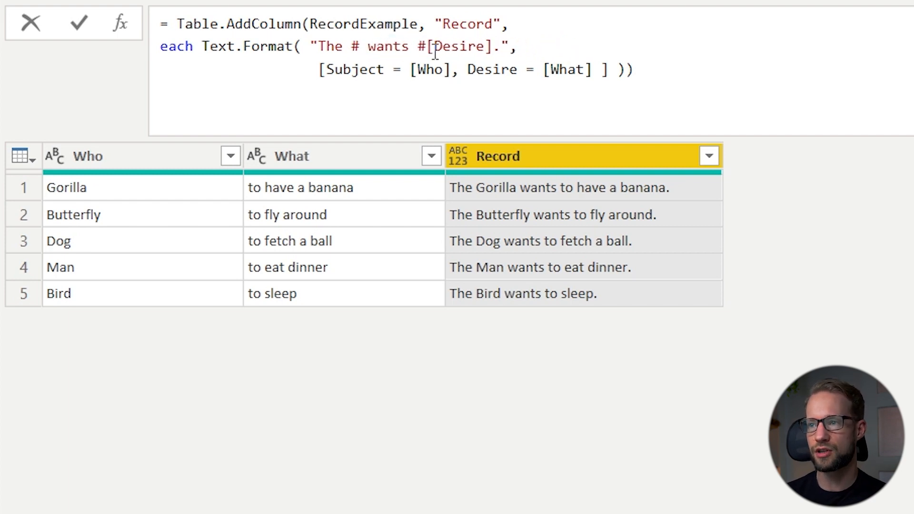
text({)
text(0})
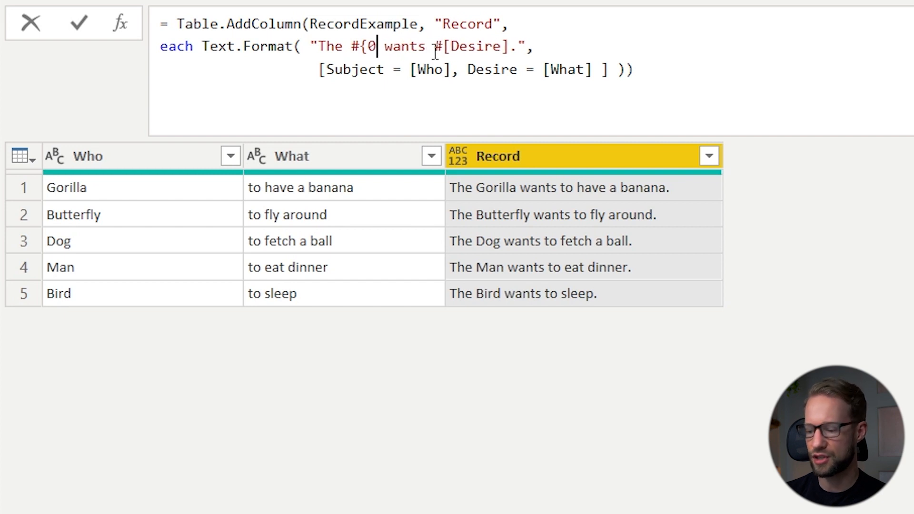
Step: Replace the #[Desire] placeholder in the format string with a list placeholder for index 1
key(Right)
key(Right)
key(Right)
key(Right)
key(Right)
key(Right)
key(Right)
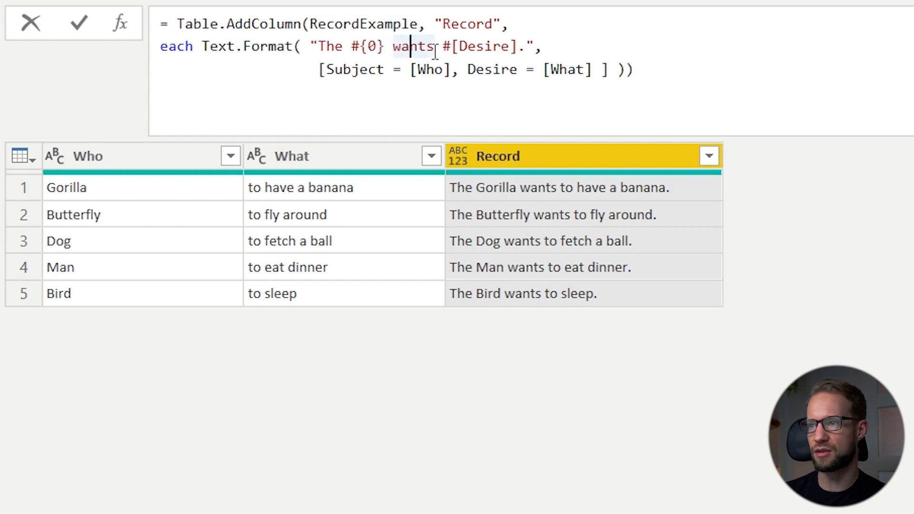
key(Right)
key(Delete)
key(Delete)
key(Delete)
key(Delete)
key(Delete)
key(Delete)
key(Delete)
key(Delete)
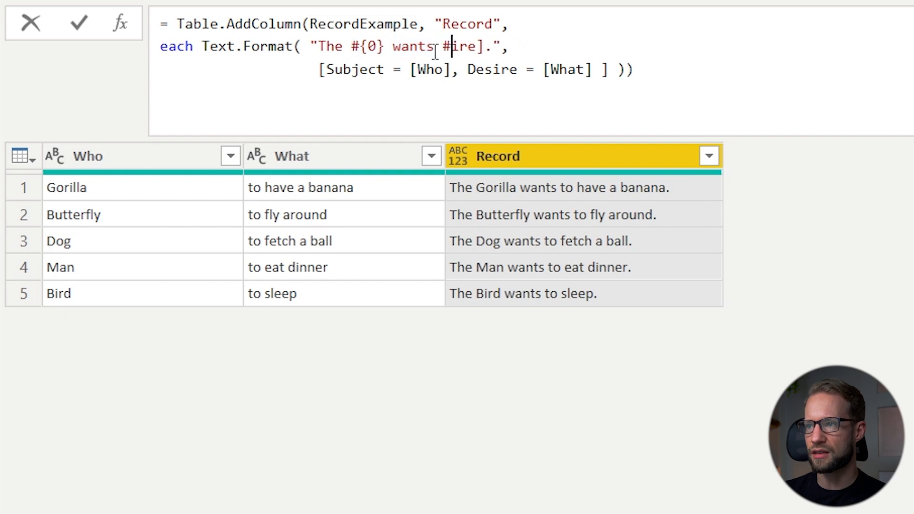
text({)
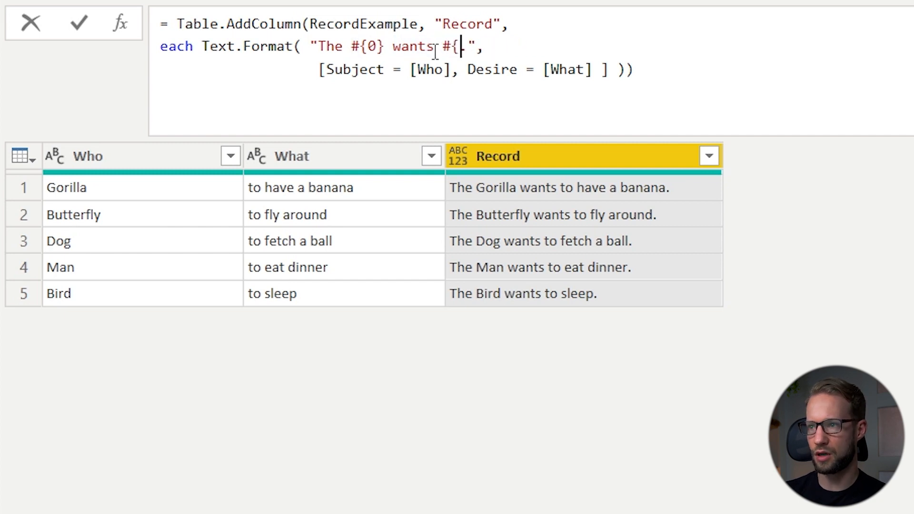
text(1})
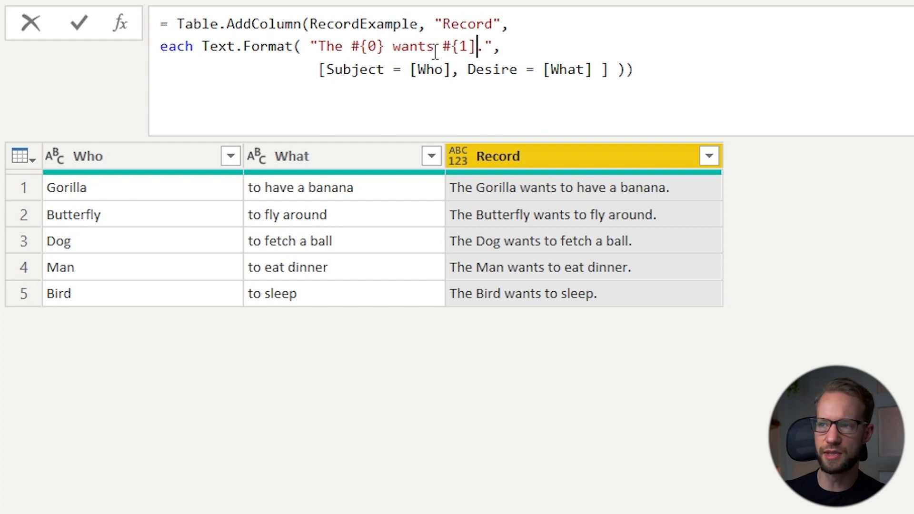
Step: Replace the record opening "[Subject =" in front of [Who] with an opening curly brace
drag(318, 69, 403, 73)
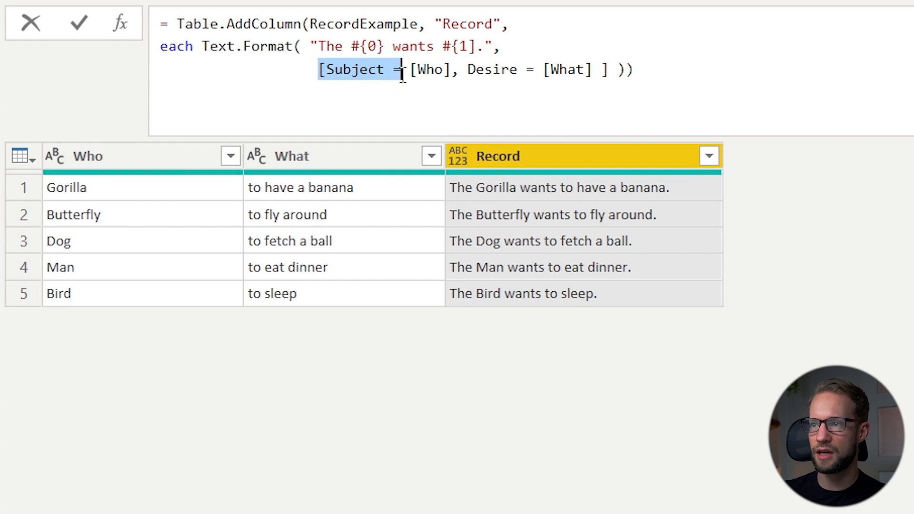
text({)
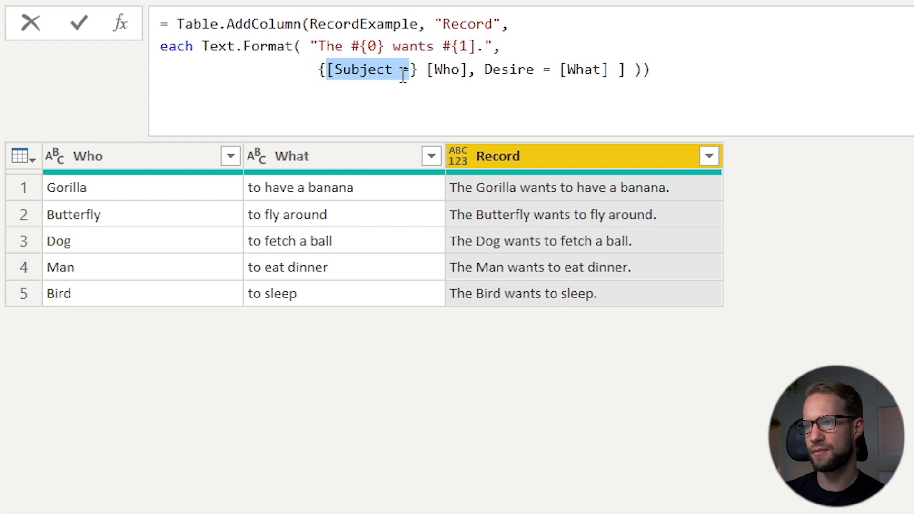
key(Left)
key(Right)
key(Right)
key(Right)
key(Right)
key(Right)
key(Right)
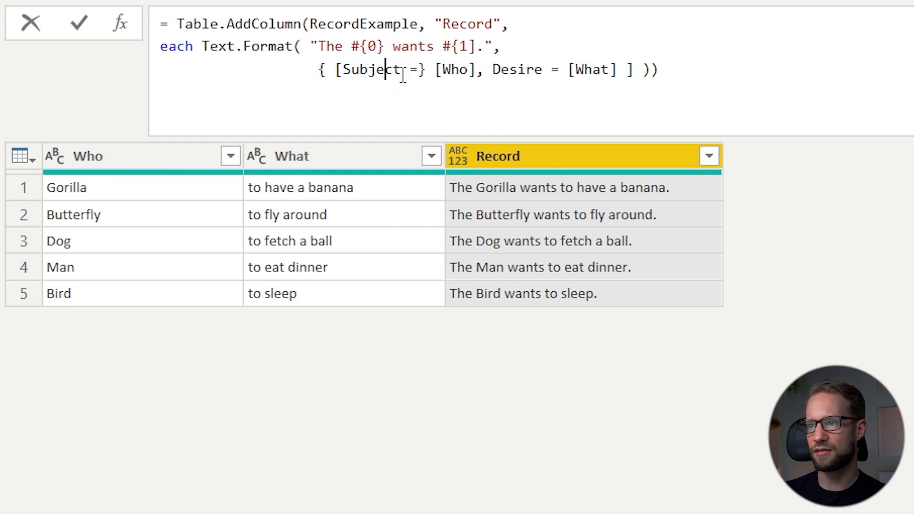
key(Right)
key(Right)
key(Right)
key(Right)
key(Right)
key(shift+Left)
key(shift+Left)
key(shift+Left)
key(shift+Left)
key(shift+Left)
key(shift+Left)
key(shift+Left)
key(shift+Left)
key(shift+Left)
key(shift+Left)
key(shift+Left)
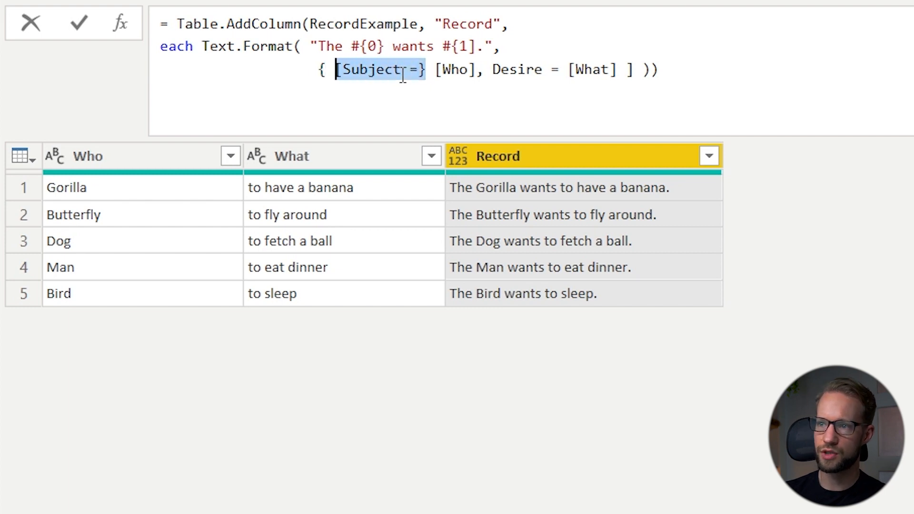
key(Delete)
key(Delete)
Step: Remove "Desire =" before [What] and close the argument with a curly brace, giving the list { [Who], [What] }
key(Right)
key(Right)
key(Right)
key(Right)
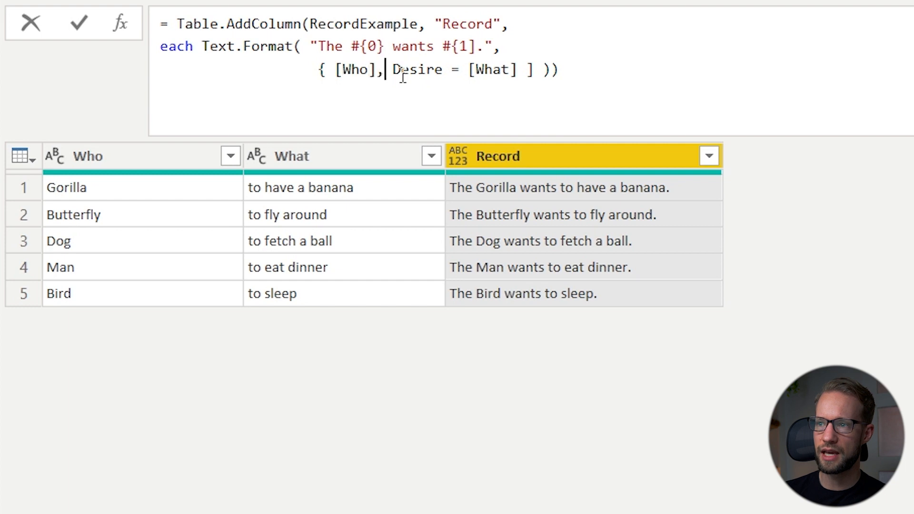
key(ctrl+Delete)
key(ctrl+Delete)
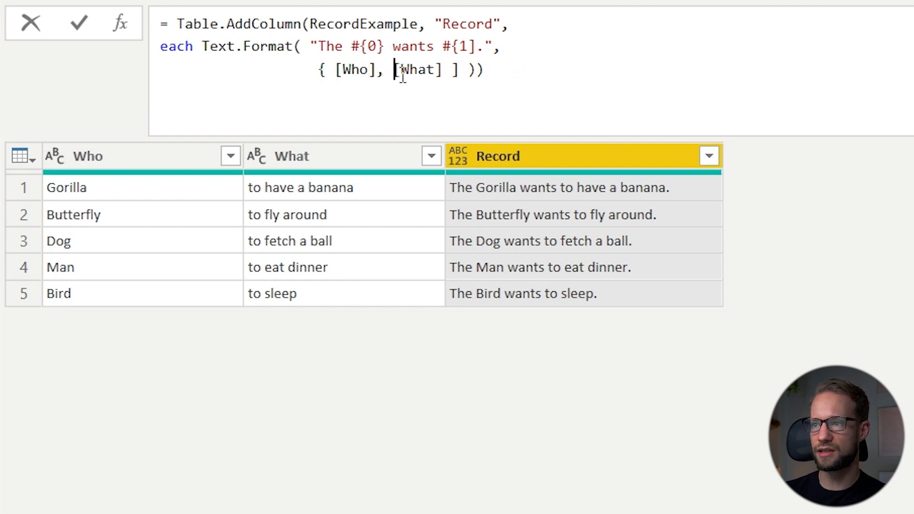
key(Right)
key(Right)
key(Right)
key(Right)
key(Right)
key(Right)
key(Right)
key(Right)
key(BackSpace)
text(})
key(Right)
key(Right)
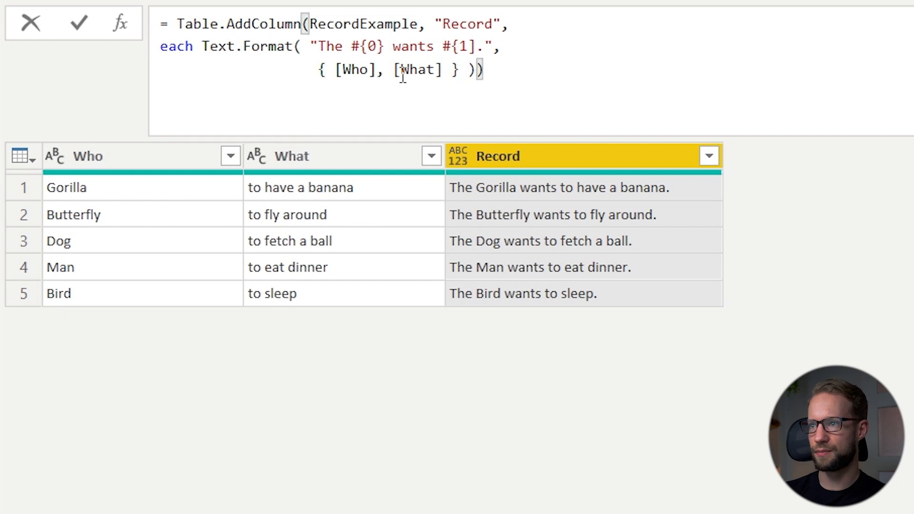
Step: Name the new column List, correct the second placeholder to #{1}, and apply the formula
click(465, 27)
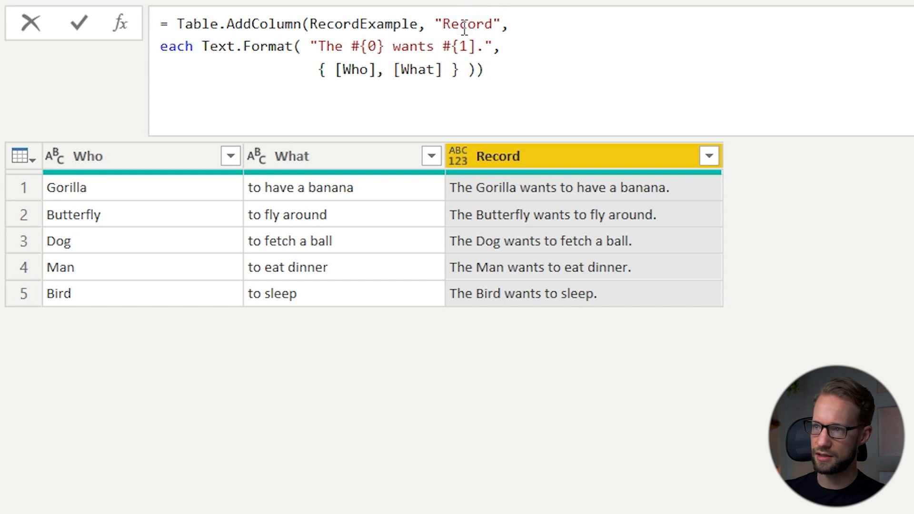
right_click(464, 28)
click(464, 27)
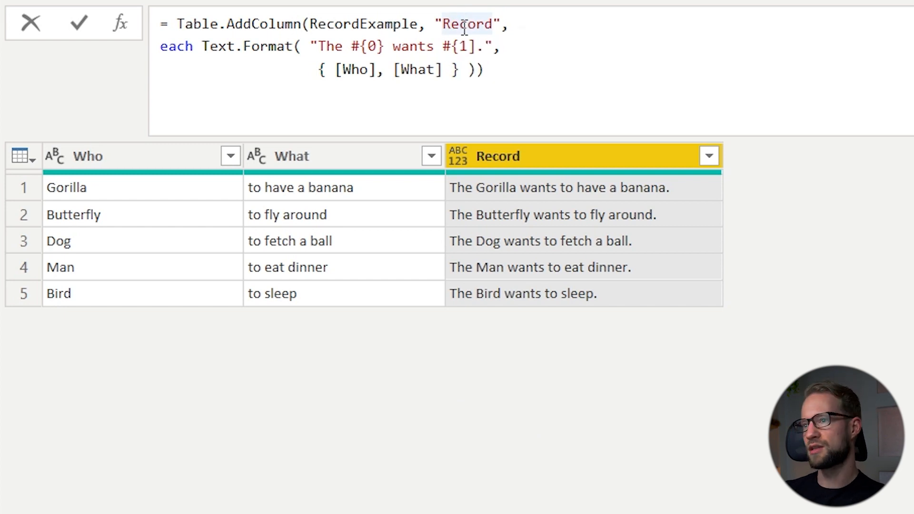
double_click(464, 28)
text(List)
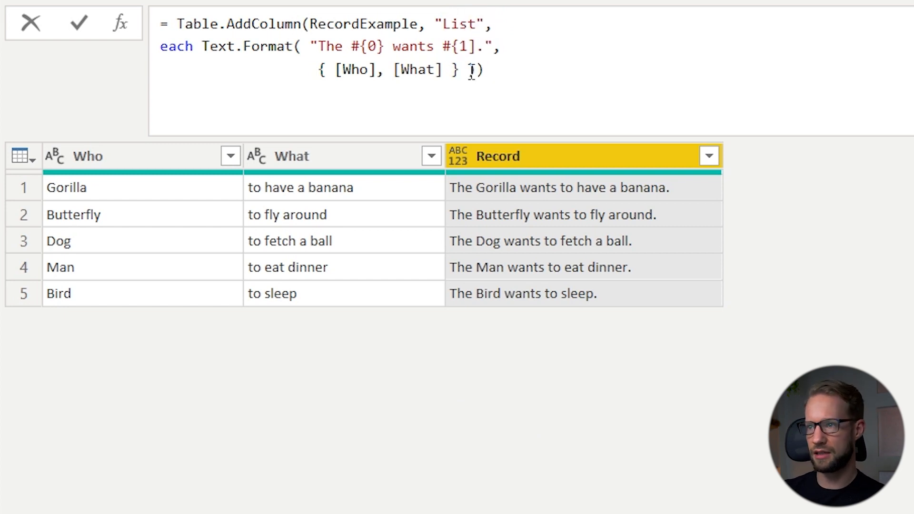
key(Return)
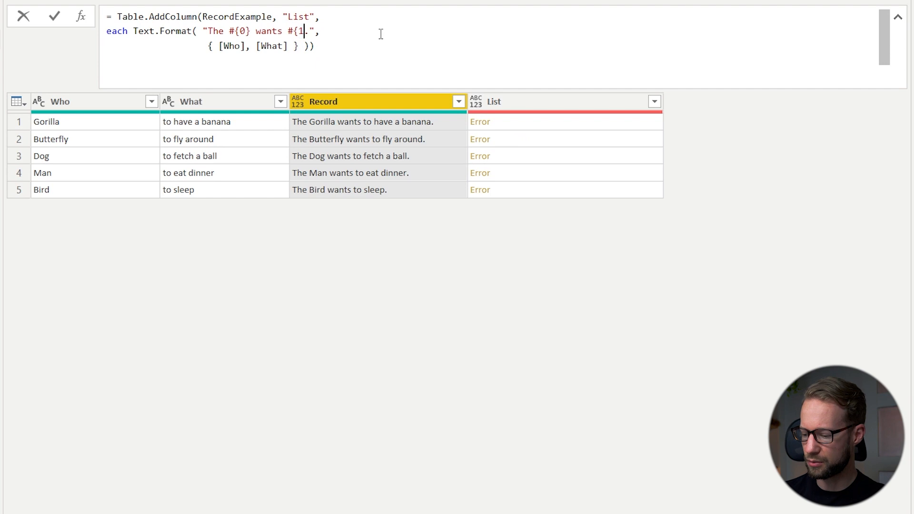
key(Return)
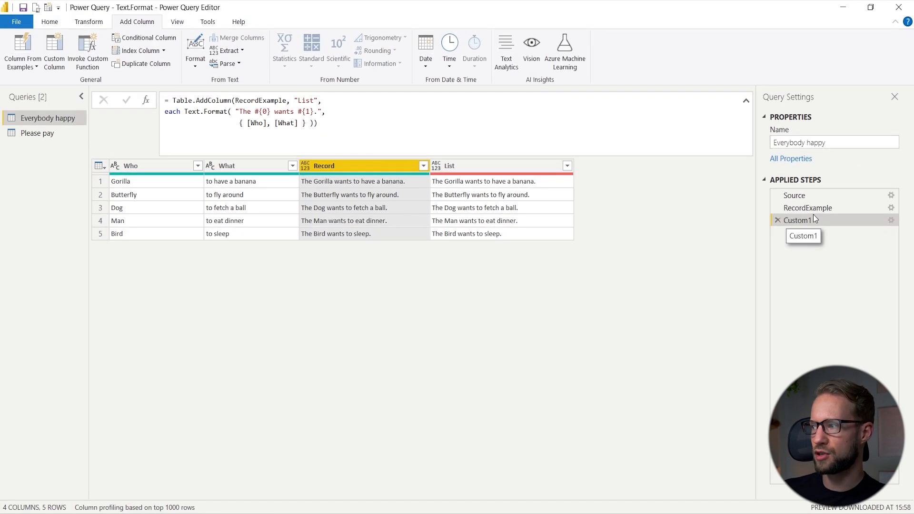
Step: Copy the entire Table.AddColumn formula of the RecordExample step
click(806, 207)
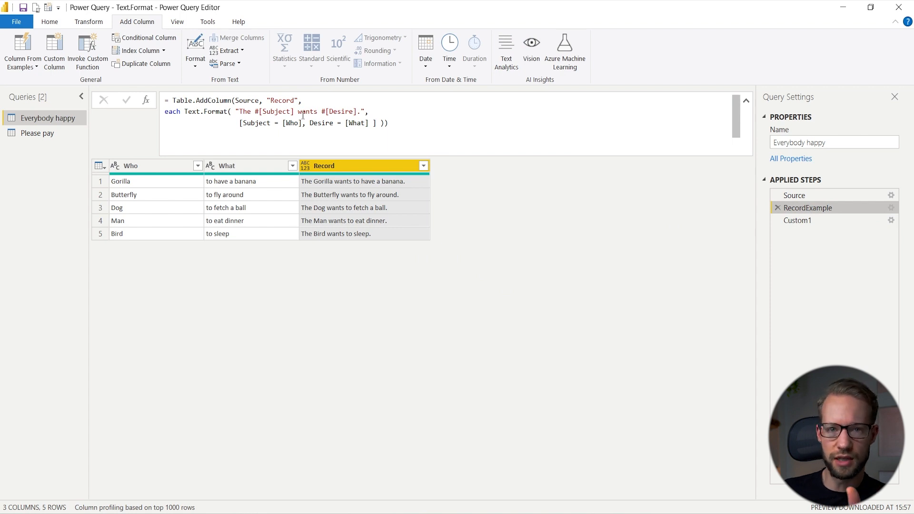
click(803, 226)
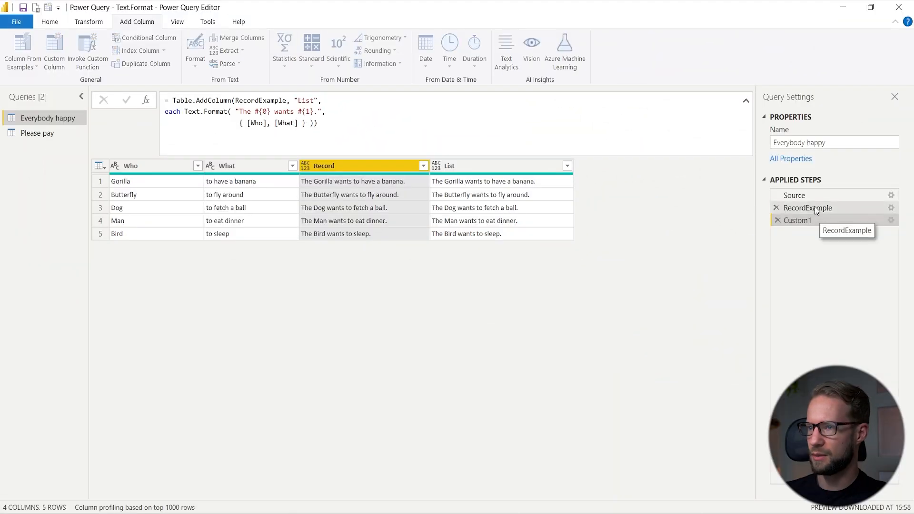
click(816, 211)
click(397, 110)
key(ctrl+a)
key(ctrl+c)
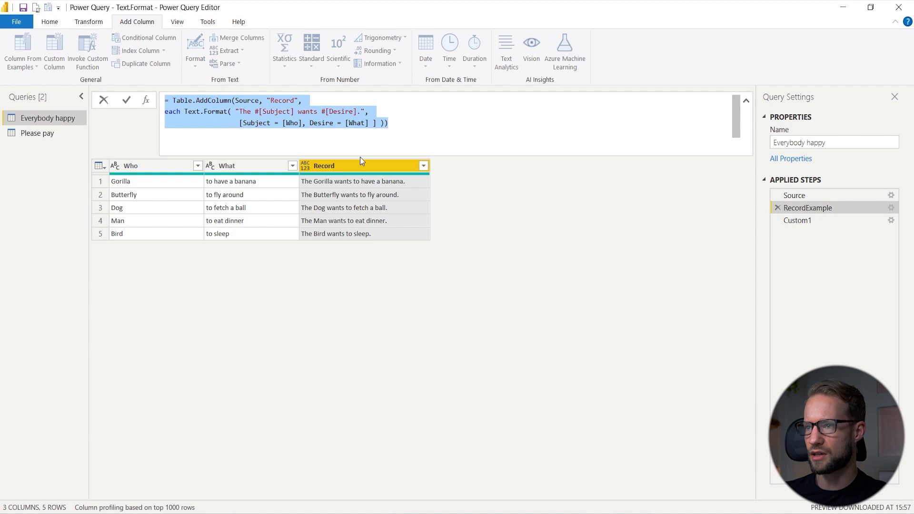
click(318, 307)
Step: In the Please pay query, rename the Changed Type step as ChangedType
click(45, 133)
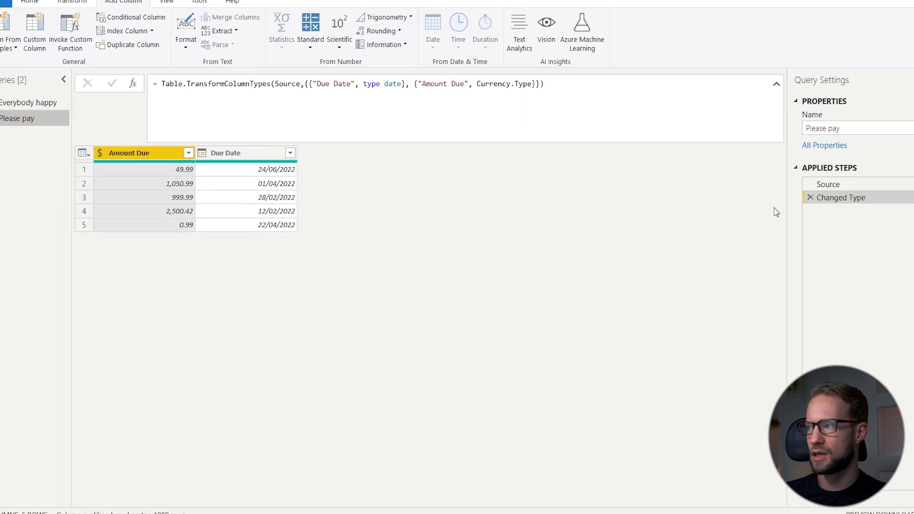
right_click(818, 212)
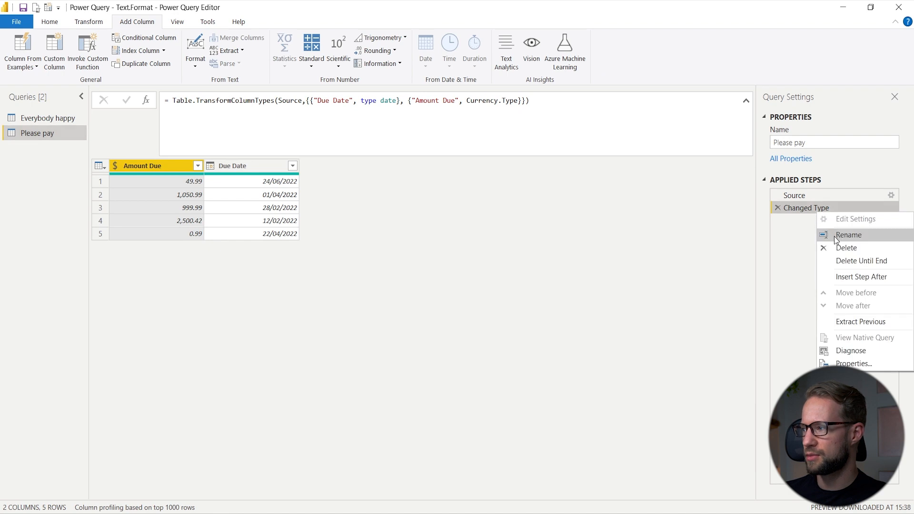
click(834, 235)
click(816, 210)
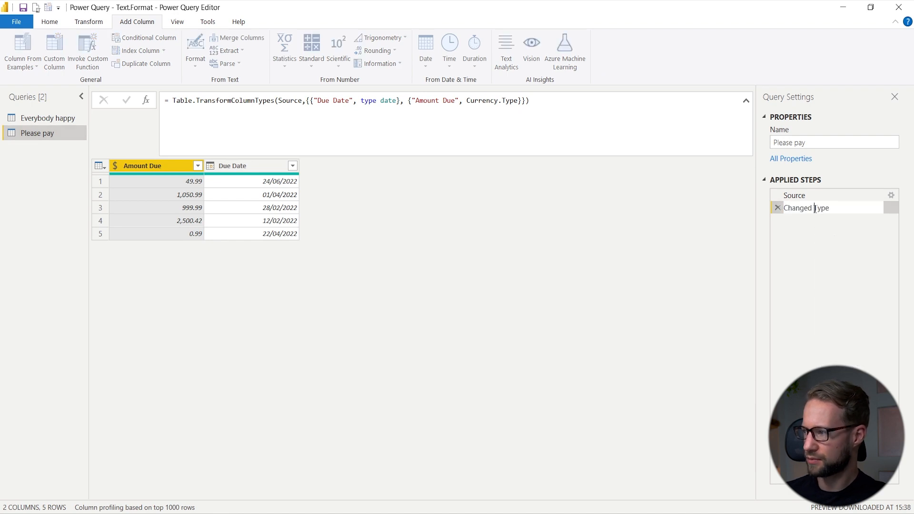
key(Return)
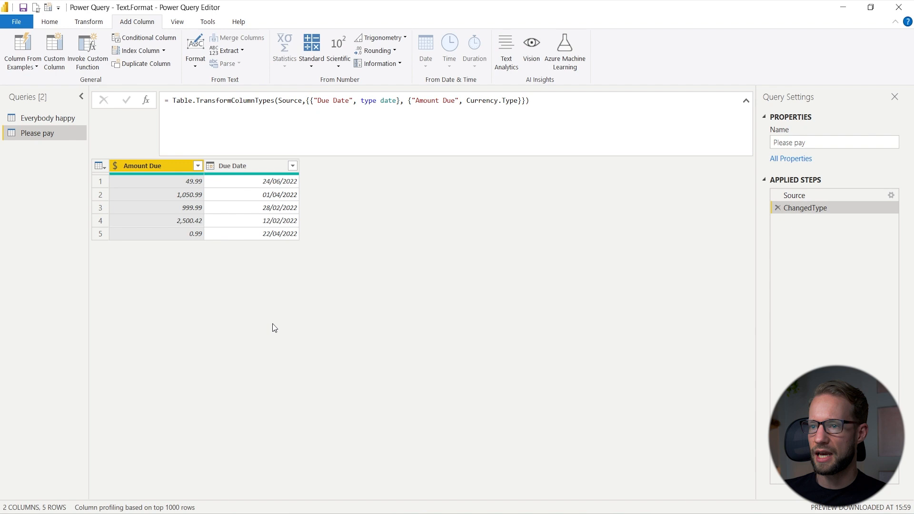
Step: Insert a new step after ChangedType and replace its formula with the copied Table.AddColumn code
click(148, 99)
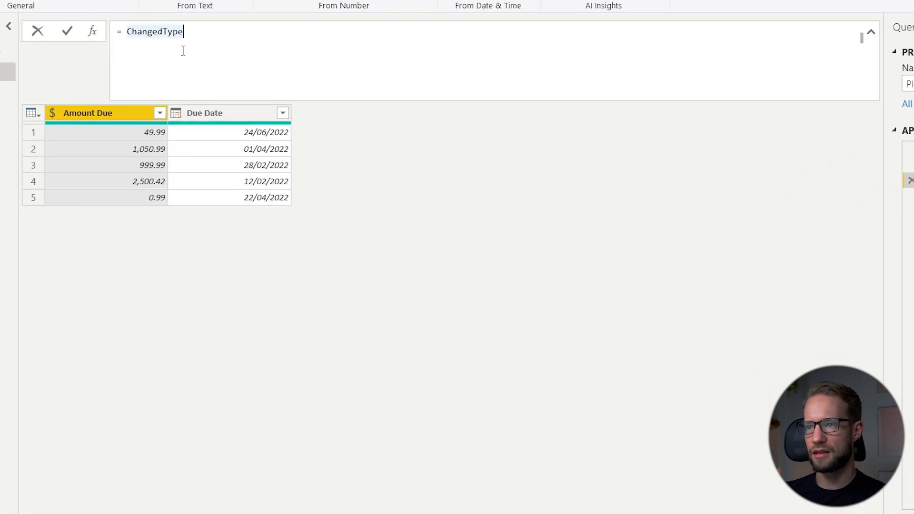
key(ctrl+a)
key(BackSpace)
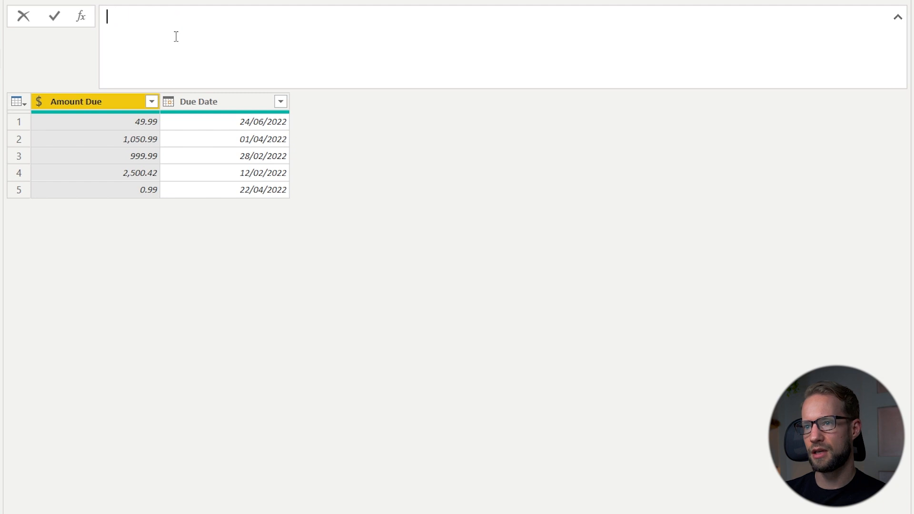
key(ctrl+v)
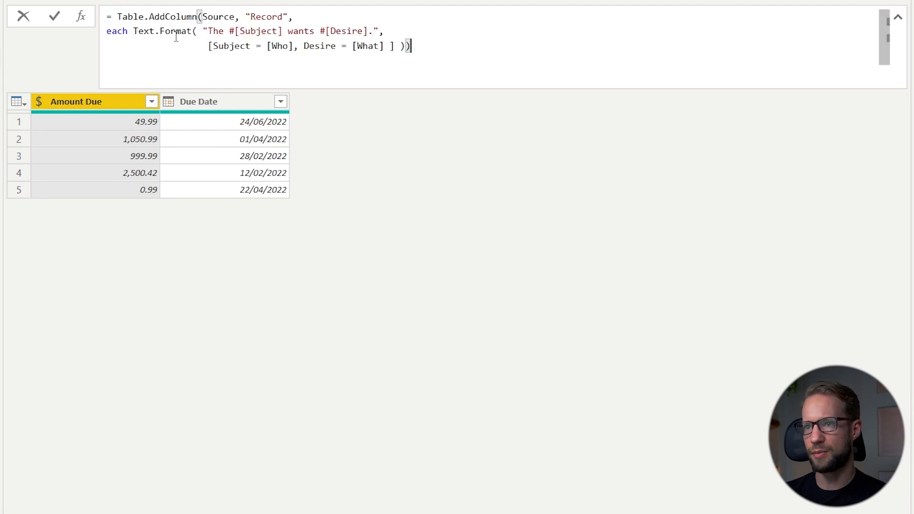
Step: Change the table argument of the pasted formula from Source to ChangedType
double_click(218, 19)
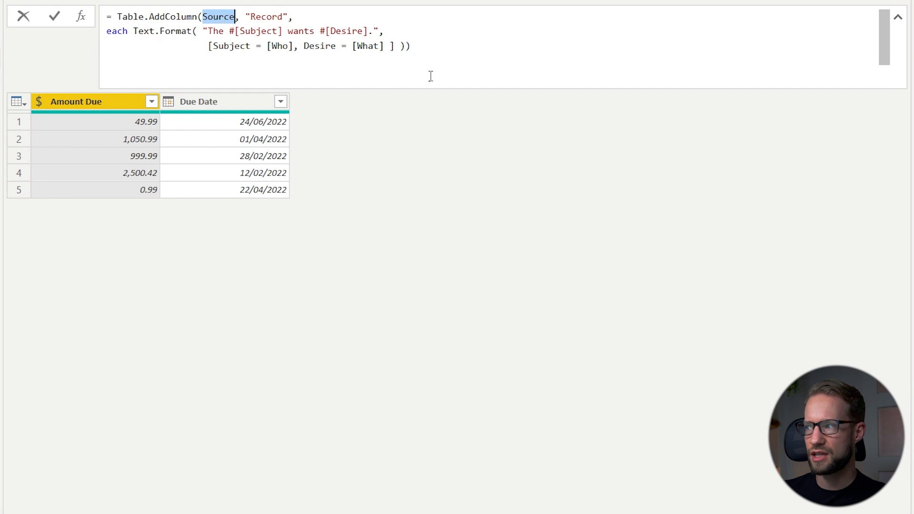
text(ChangedType)
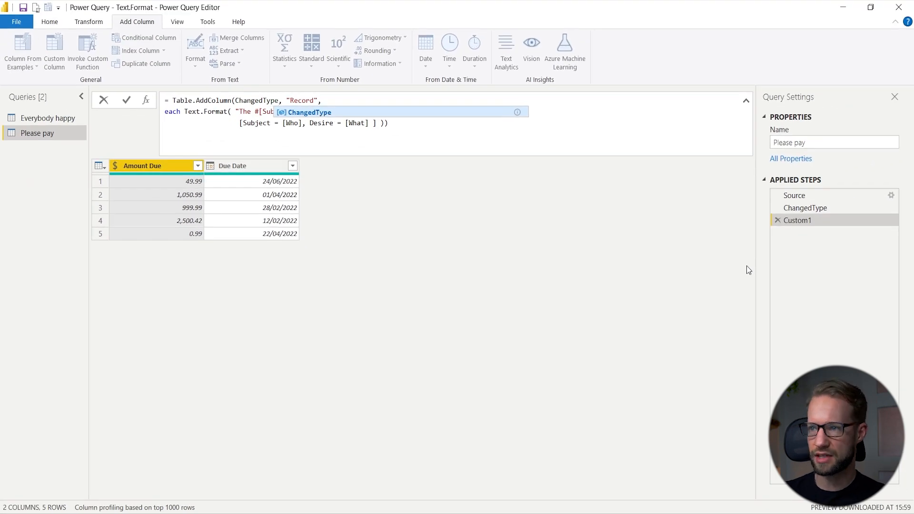
click(220, 114)
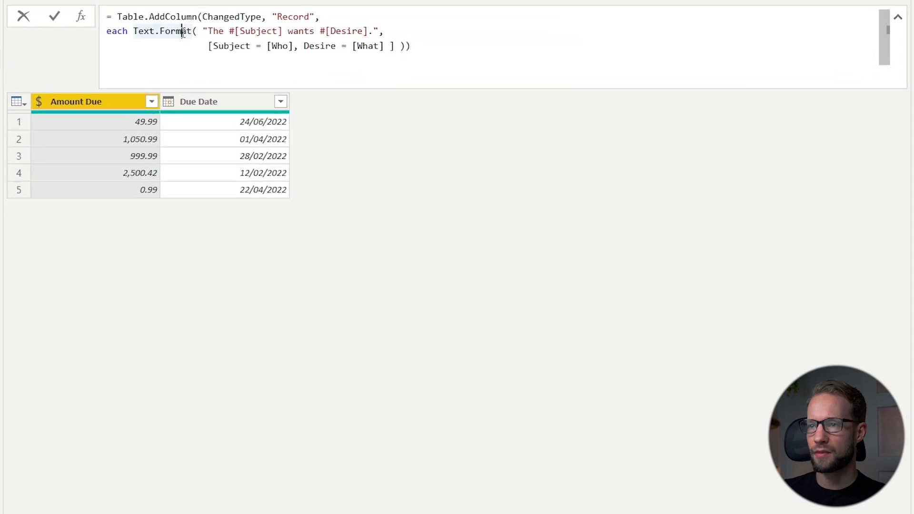
Step: Replace the Subject and Desire placeholders in the Text.Format string with Amount and Date
click(412, 46)
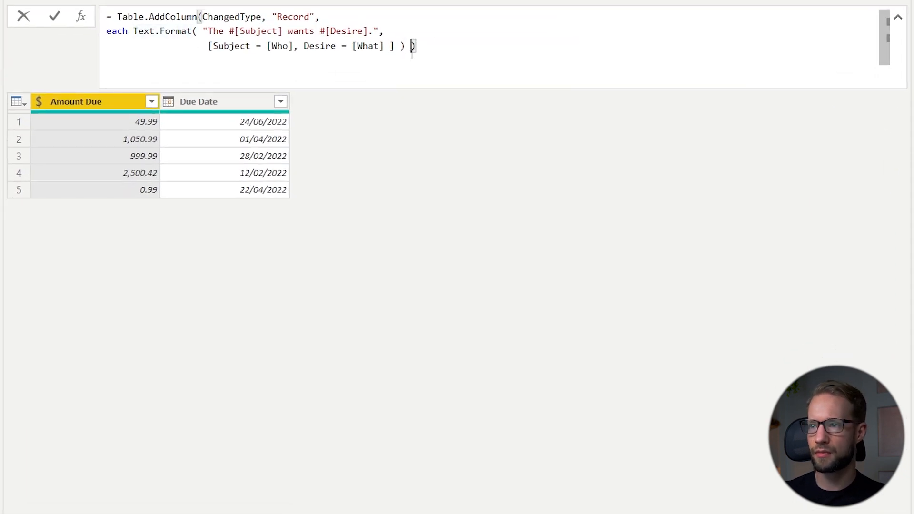
double_click(259, 31)
text(Amount)
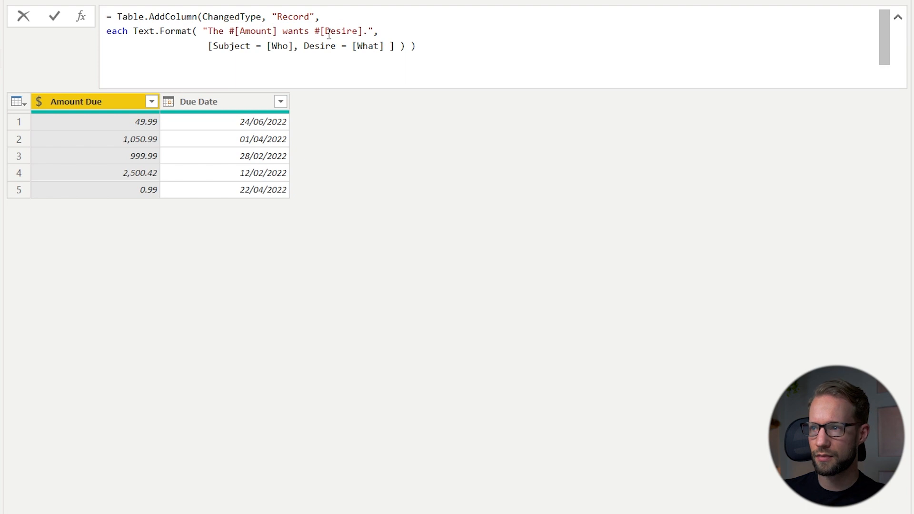
double_click(330, 34)
text(Date)
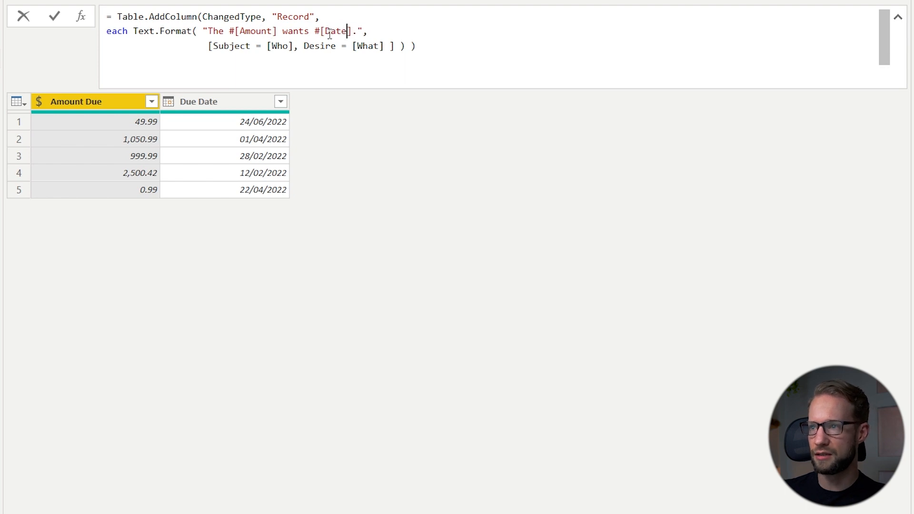
Step: Reword the format string to read "We would like you to pay #[Amount] before #[Date]."
double_click(220, 31)
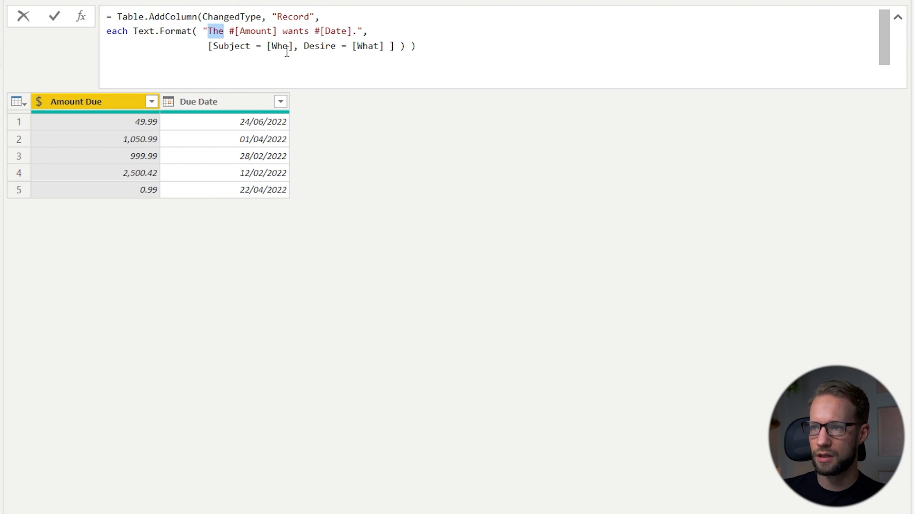
text(We would like you to)
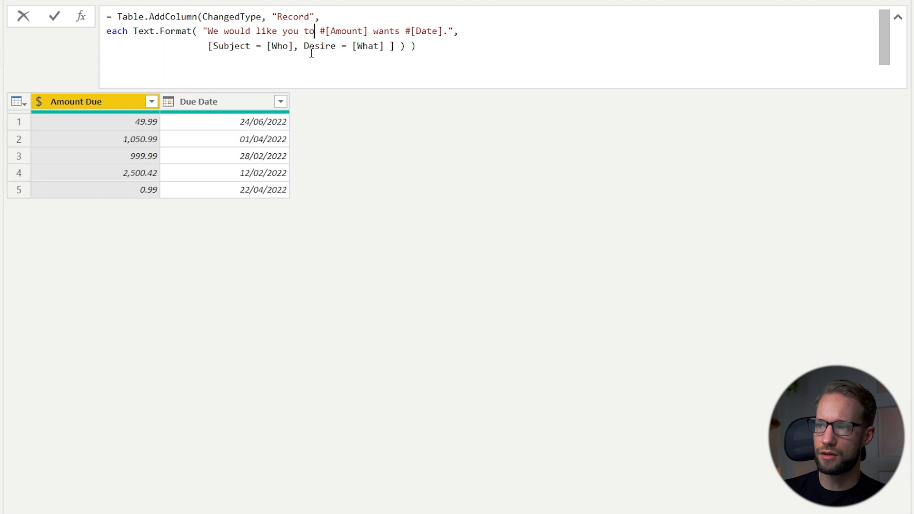
text( pay)
key(Delete)
key(Delete)
key(Delete)
key(Delete)
key(Delete)
text(before)
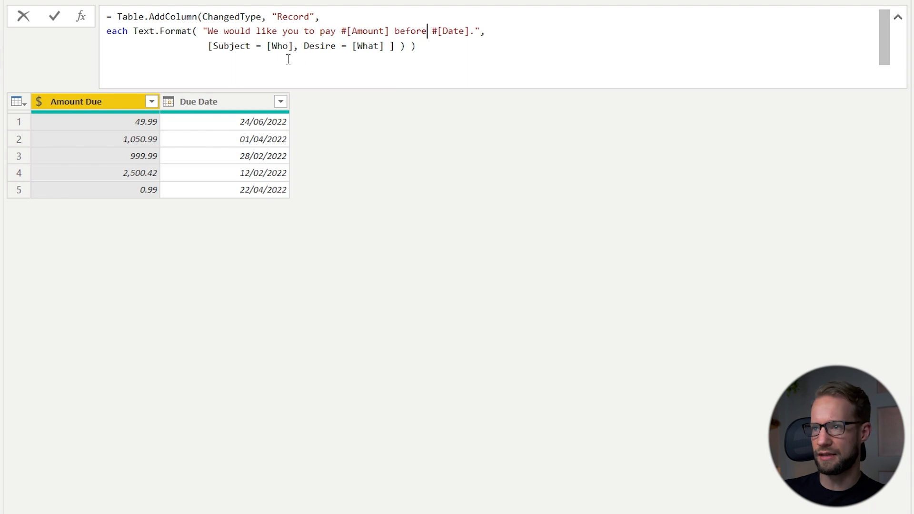
Step: Change the first field of the Text.Format record to Amount = [Amount Due]
double_click(233, 47)
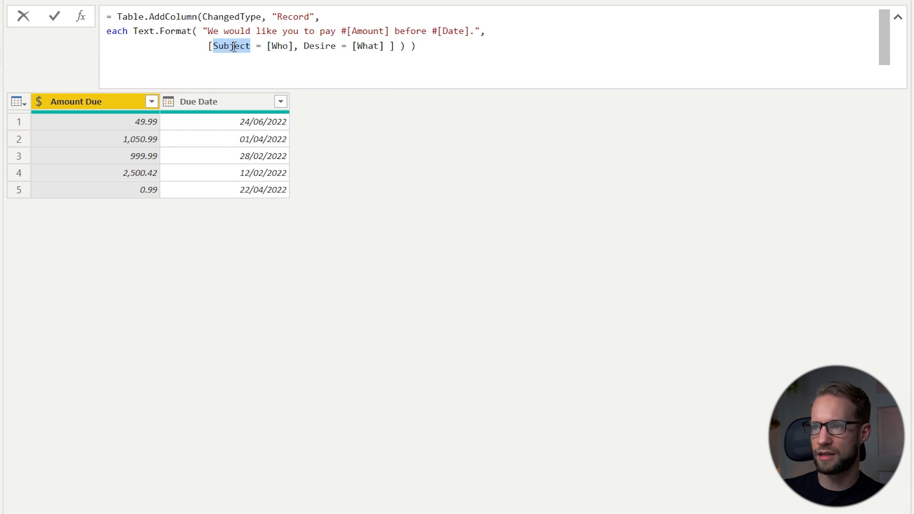
text(Amount)
key(Right)
key(Right)
key(Right)
key(Right)
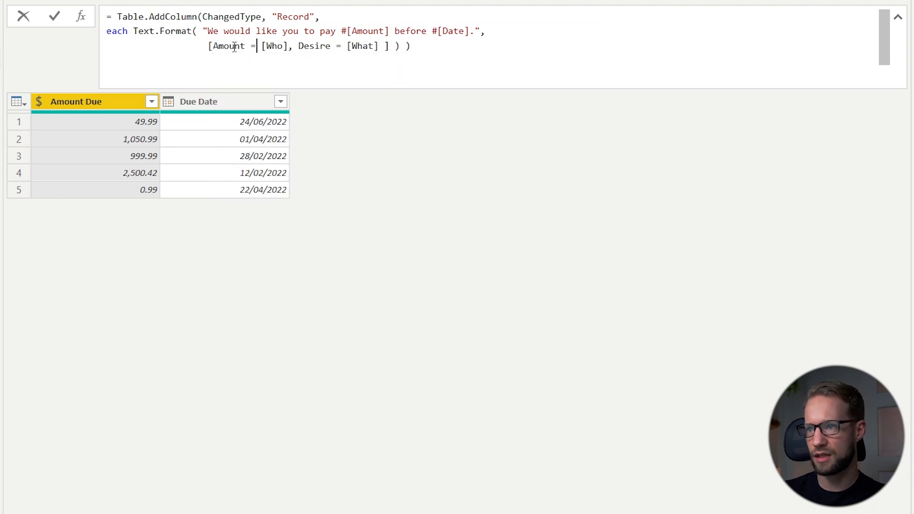
key(Delete)
key(Delete)
key(Delete)
text(Amount Due)
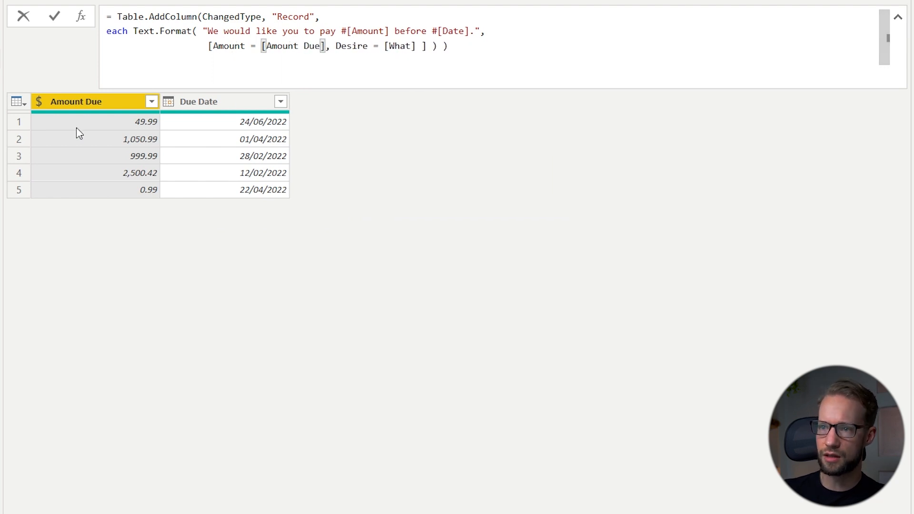
Step: Change the second field of the Text.Format record to Date = [Due Date] and apply the formula
double_click(345, 50)
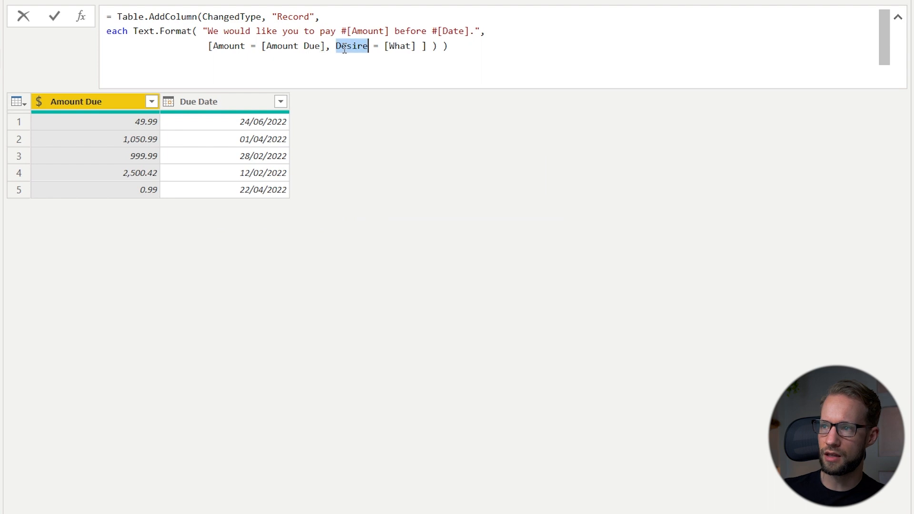
text(Date)
key(Right)
key(Right)
key(Right)
key(Right)
key(Right)
key(Right)
key(Right)
key(Right)
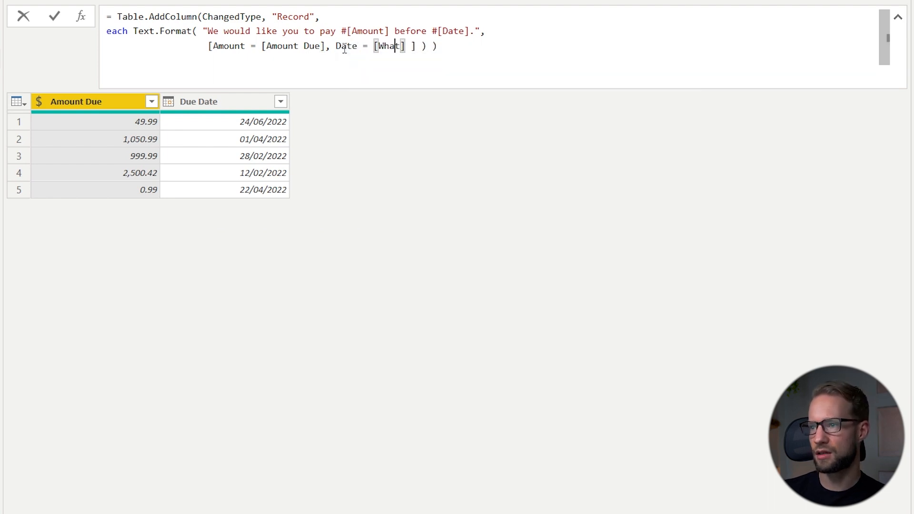
key(Delete)
key(BackSpace)
key(BackSpace)
key(BackSpace)
text(Due Date)
key(Return)
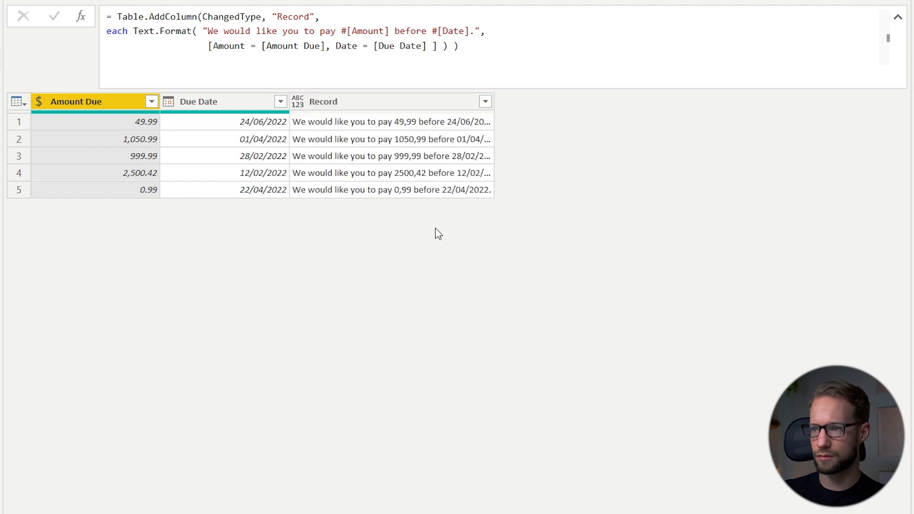
Step: Widen the Record column to fit its sentences and insert a € sign before the #[Amount] placeholder in the formula
drag(495, 102, 560, 124)
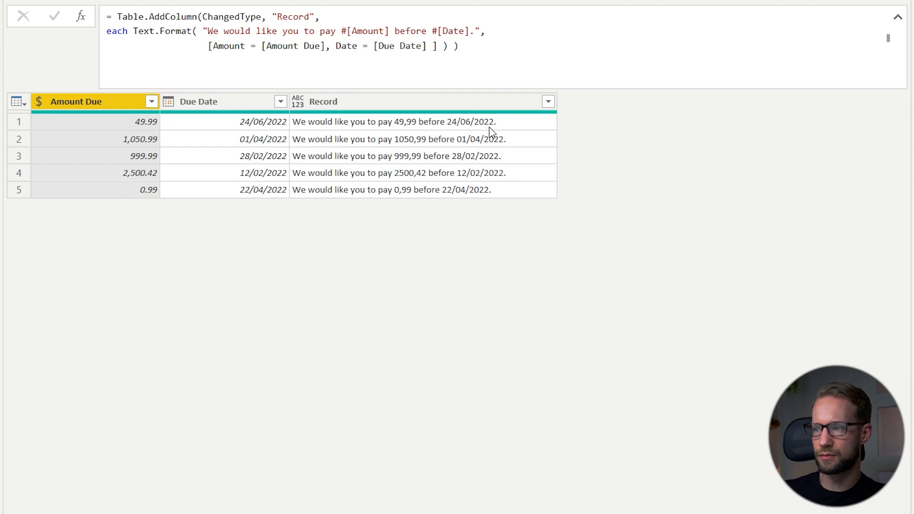
click(340, 32)
text(€)
click(340, 285)
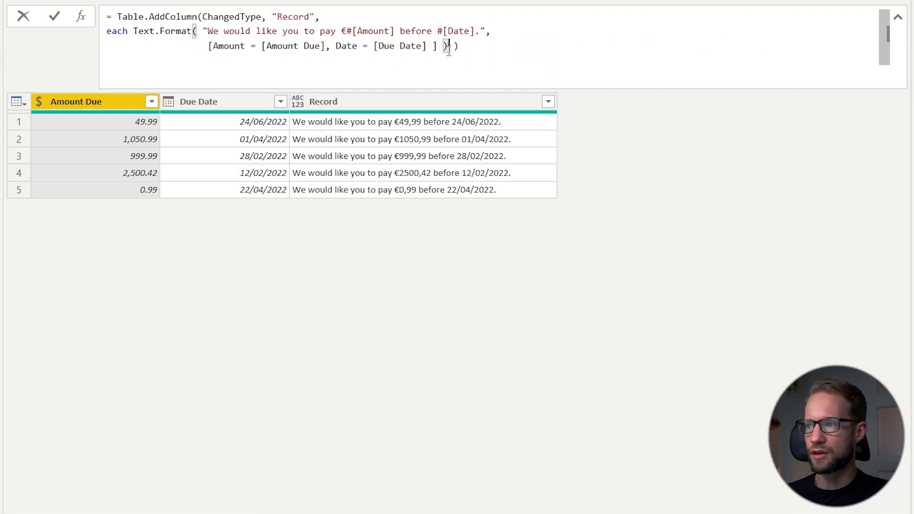
Step: Add "nl-NL" on a new line as the culture argument of Text.Format and apply the formula
key(Left)
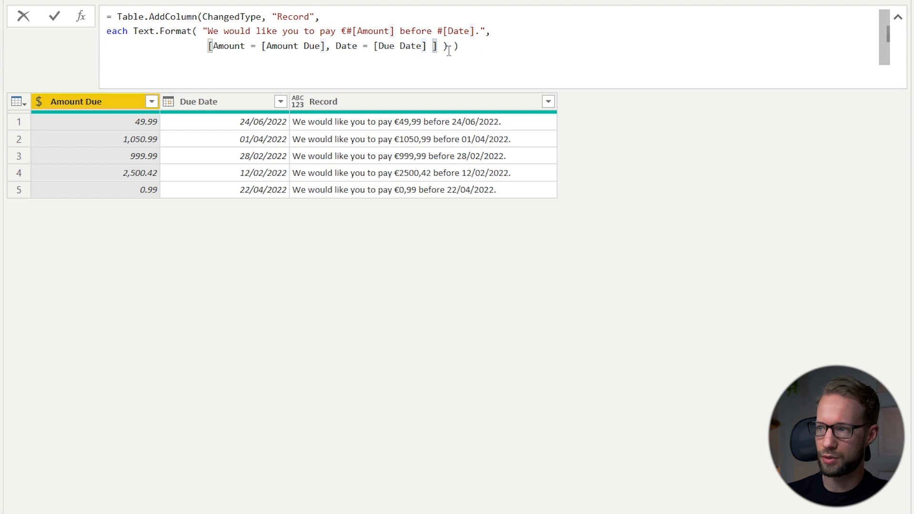
text(,)
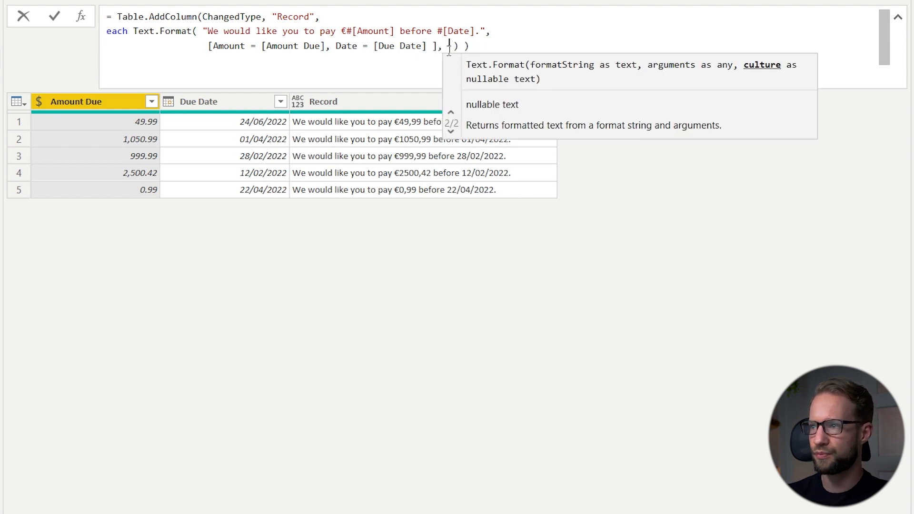
key(shift+Return)
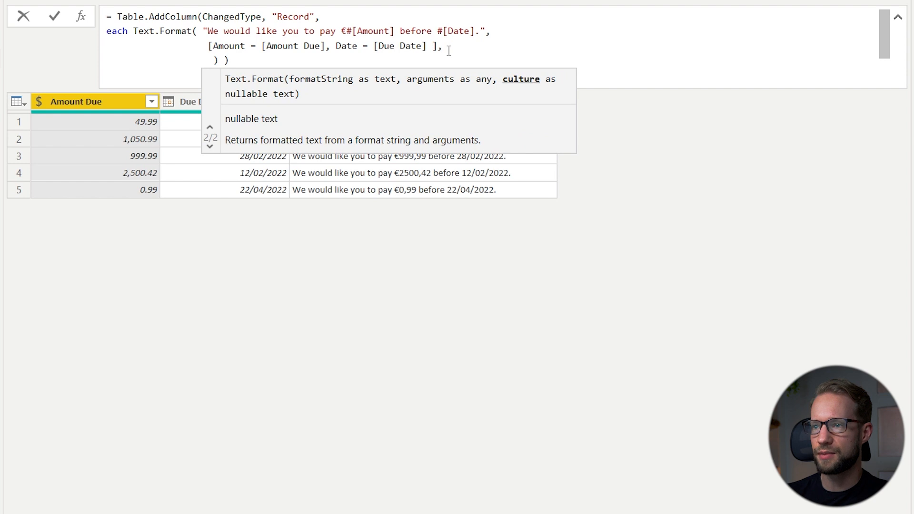
text(")
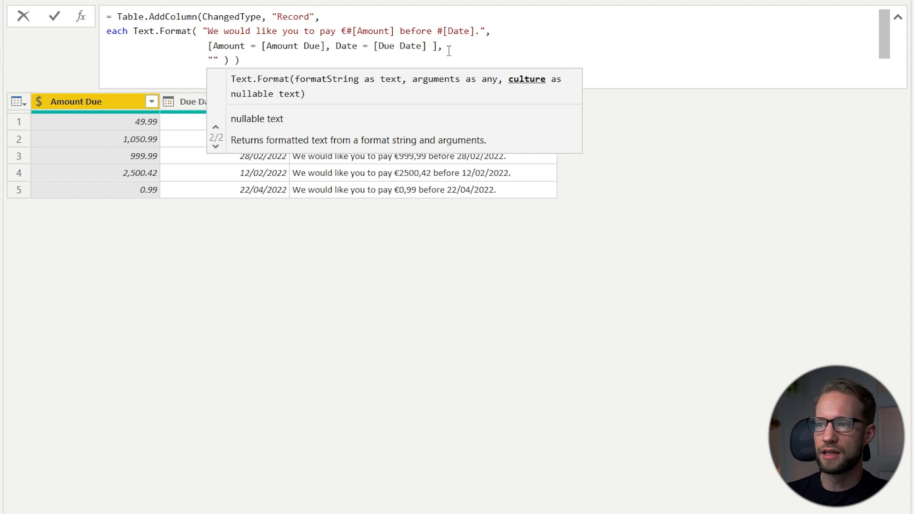
text(nl-NL)
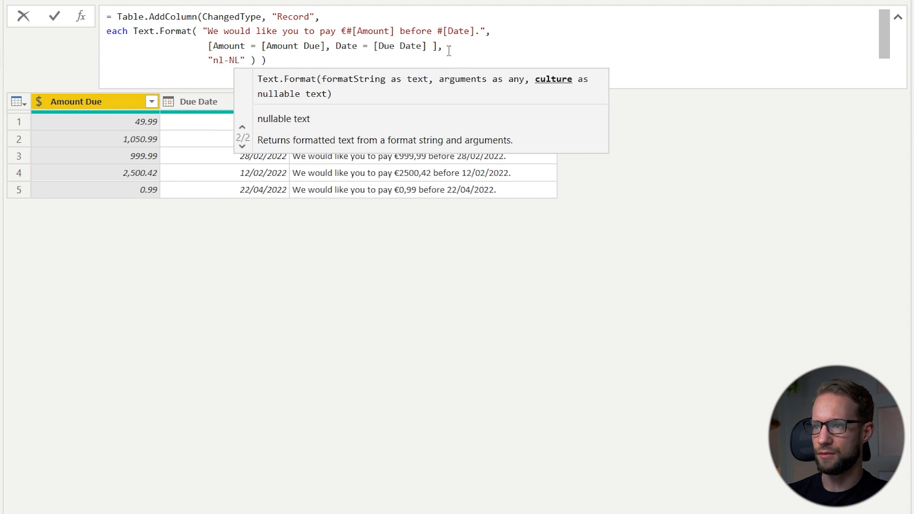
key(Return)
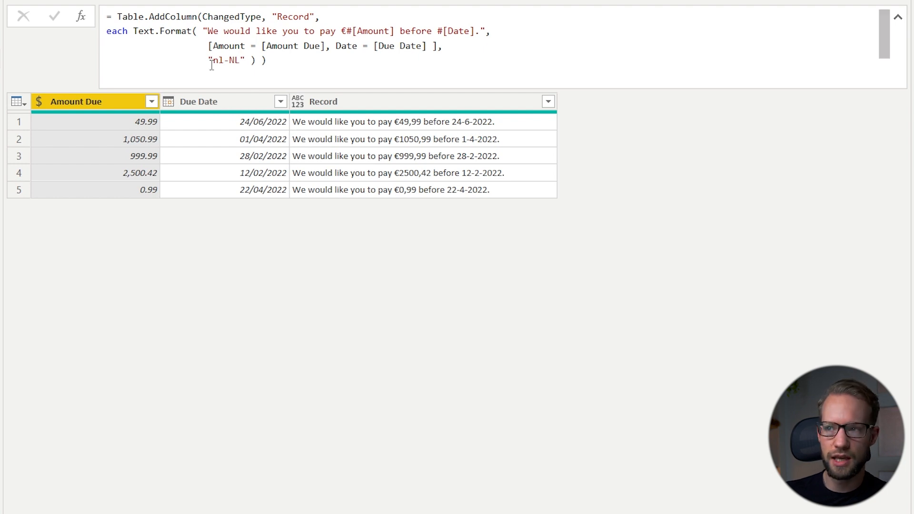
Step: Change the culture argument of Text.Format to "en-US" and apply the formula
key(Delete)
key(Delete)
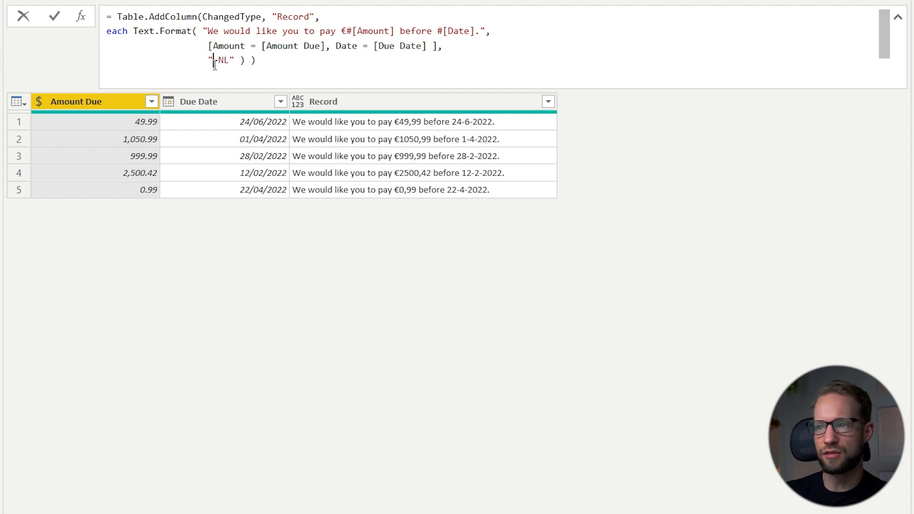
text(en)
key(BackSpace)
text(n)
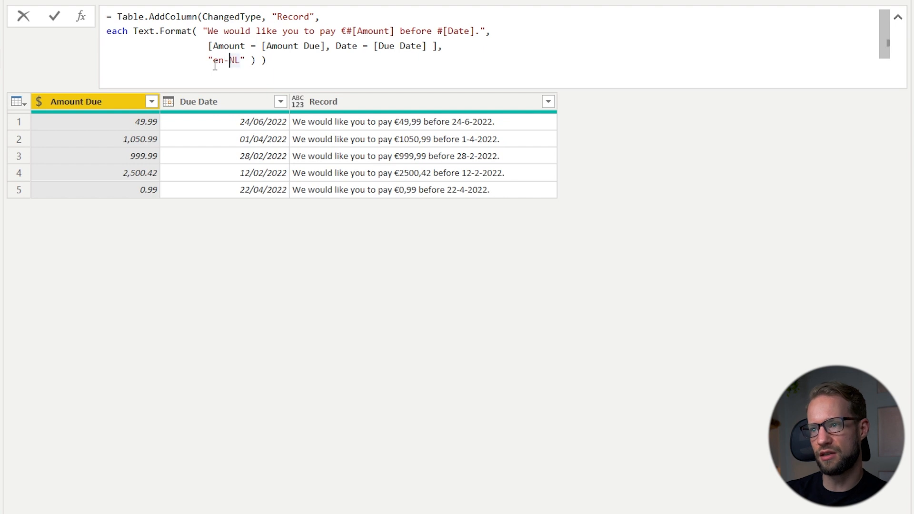
key(Delete)
text(US)
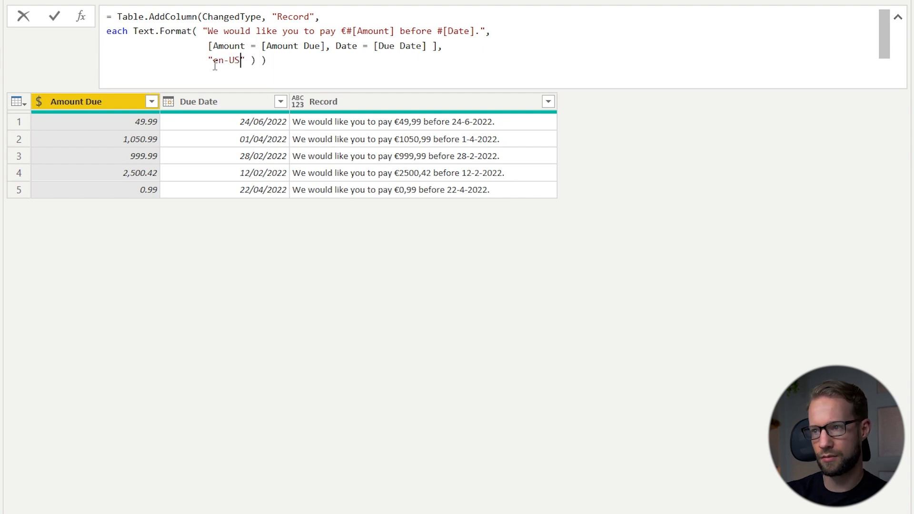
key(Return)
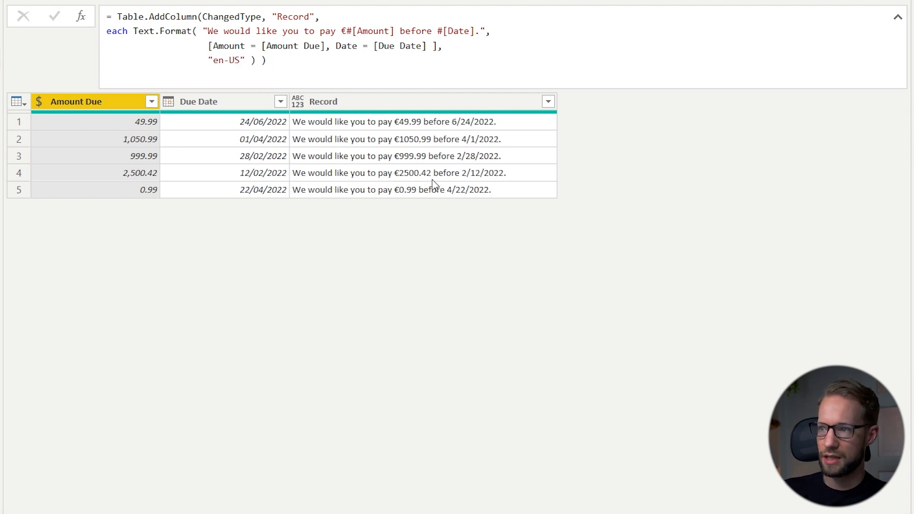